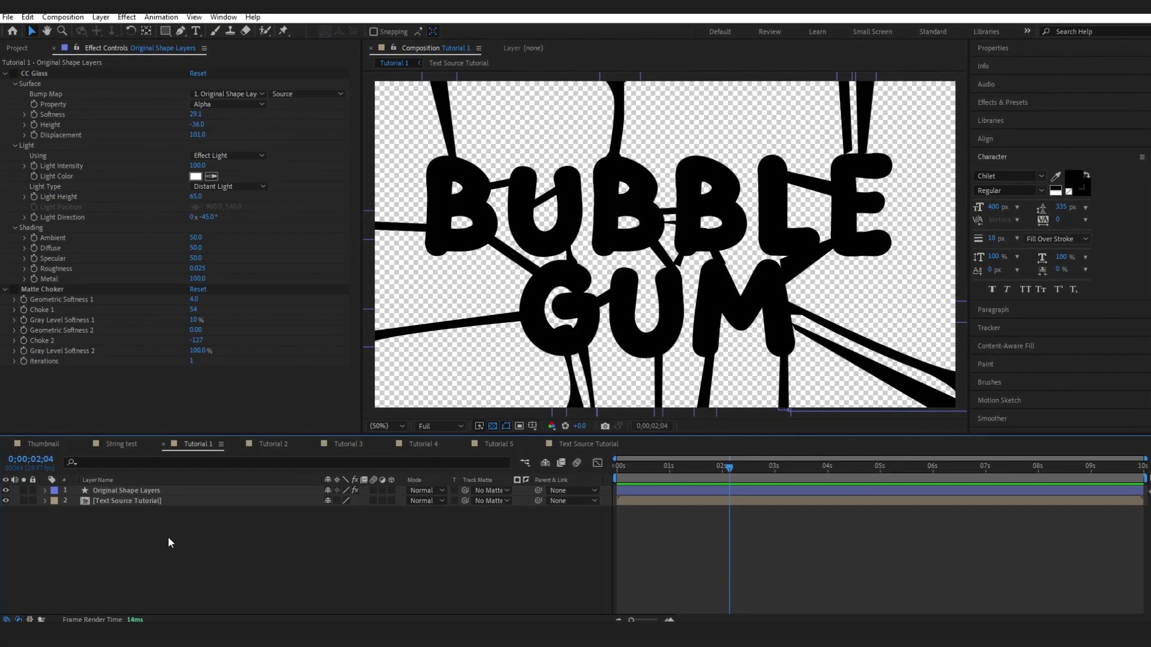
Open the Text Source Tutorial precomp and show the BUBBLE GUM text layer's position
{"action": "left_click", "coordinate": [154, 503]}
{"action": "double_click", "coordinate": [154, 502]}
{"action": "key", "text": "p"}
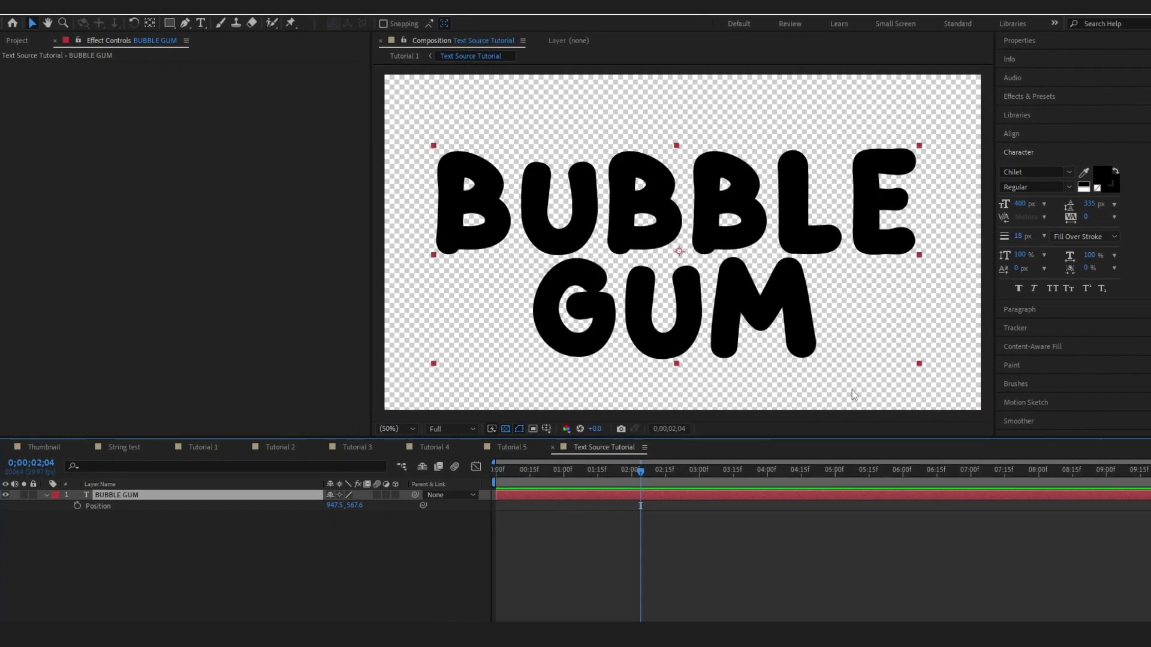
Back in Tutorial 1, expand Original Shape Layers and enable glass shading on the strands
{"action": "left_click", "coordinate": [213, 449]}
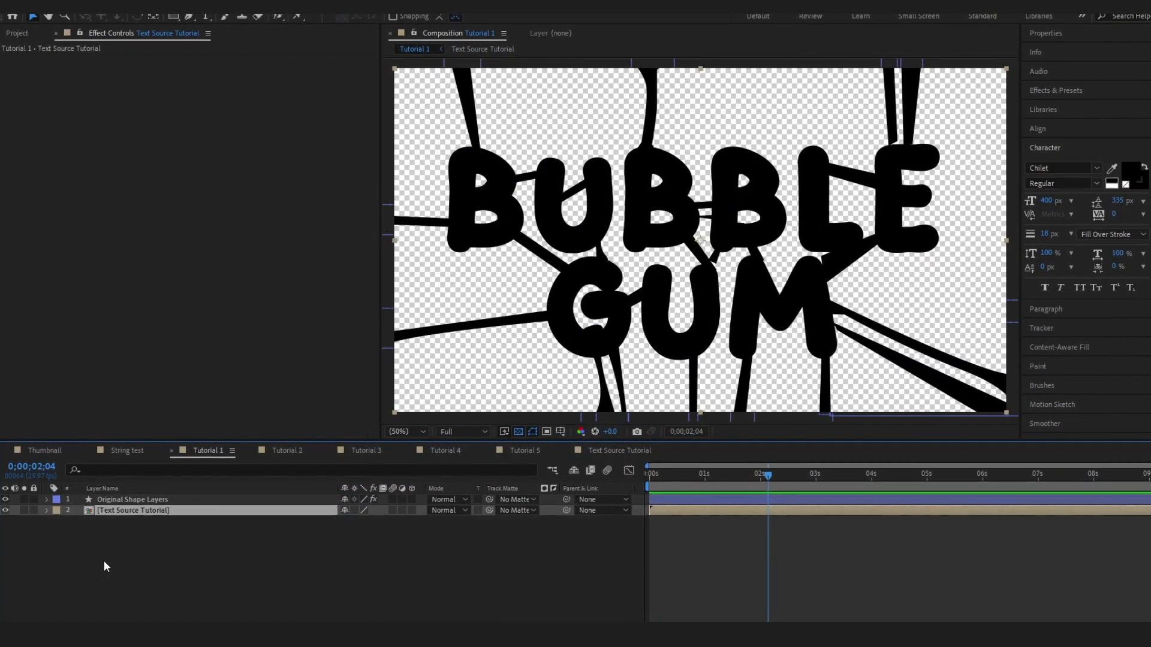
{"action": "left_click", "coordinate": [133, 502]}
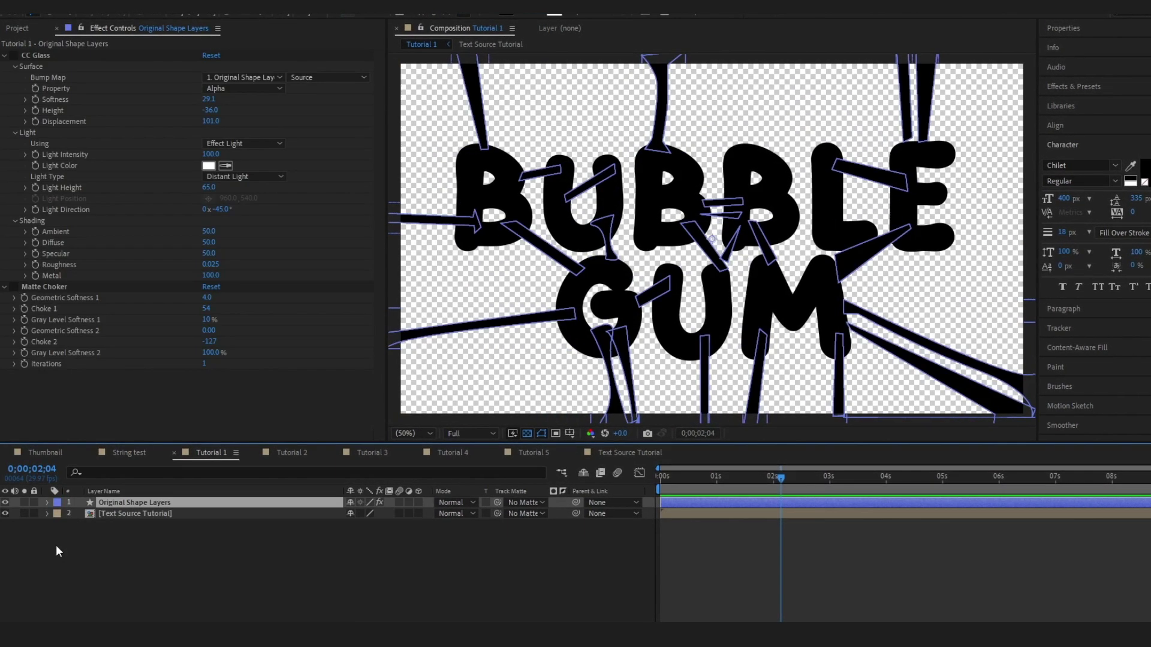
{"action": "left_click", "coordinate": [47, 503]}
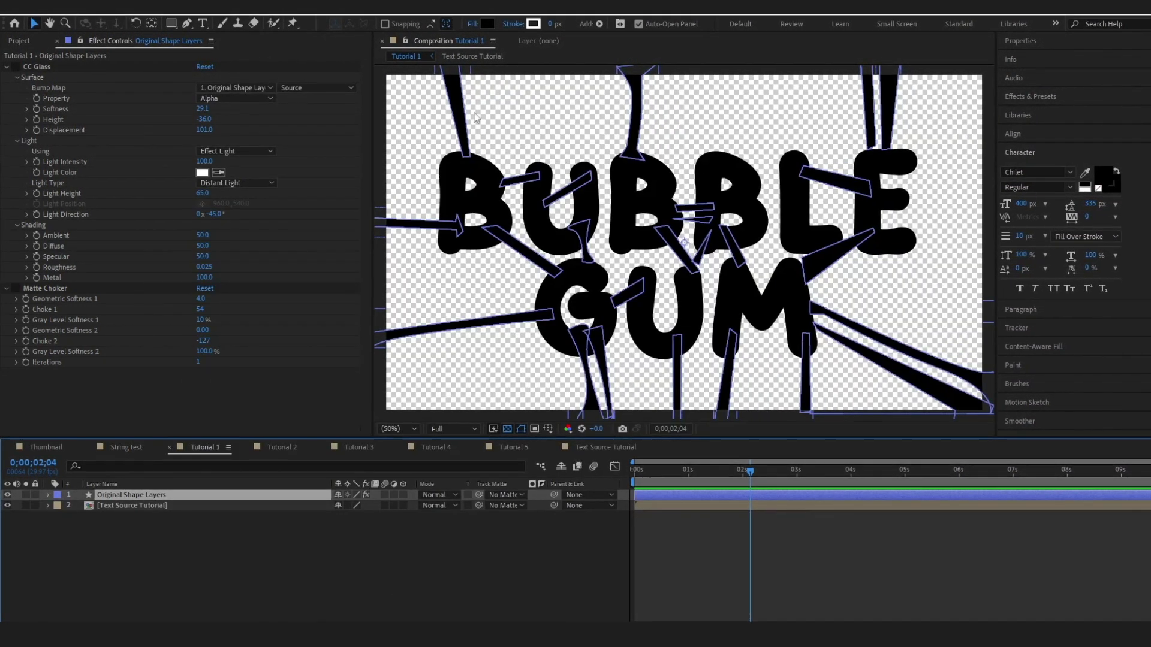
{"action": "left_click", "coordinate": [16, 67]}
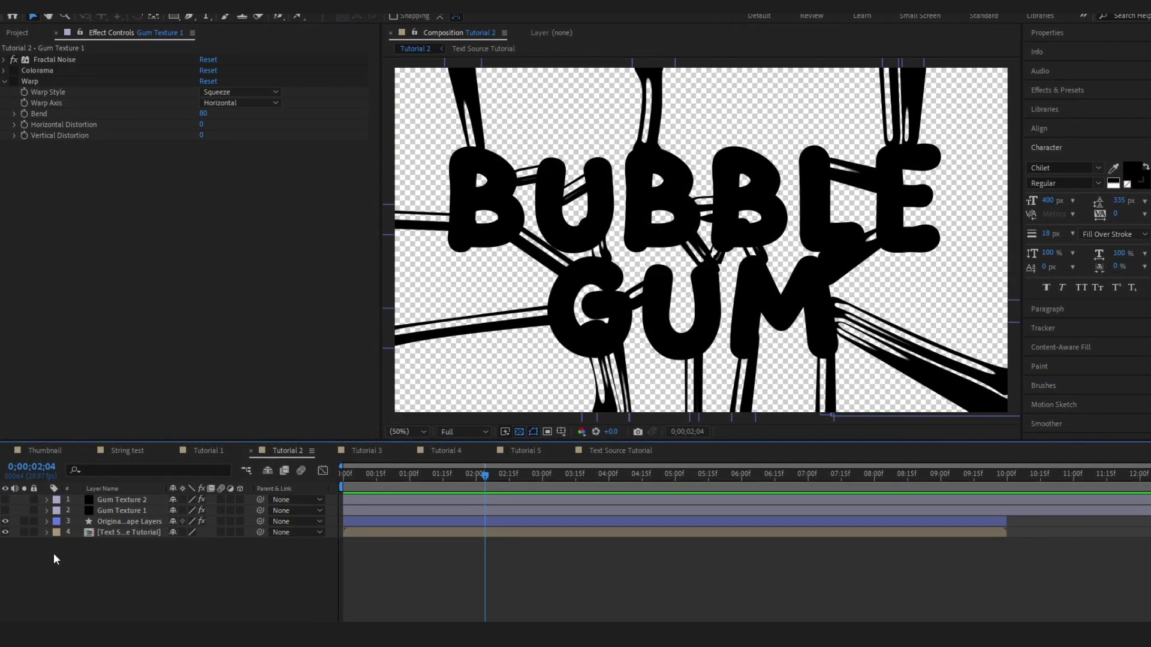
Show Gum Texture 1 and review its Fractal Noise Invert, Scale Height, Sub Influence, Sub Scaling and Complexity
{"action": "left_click", "coordinate": [6, 511]}
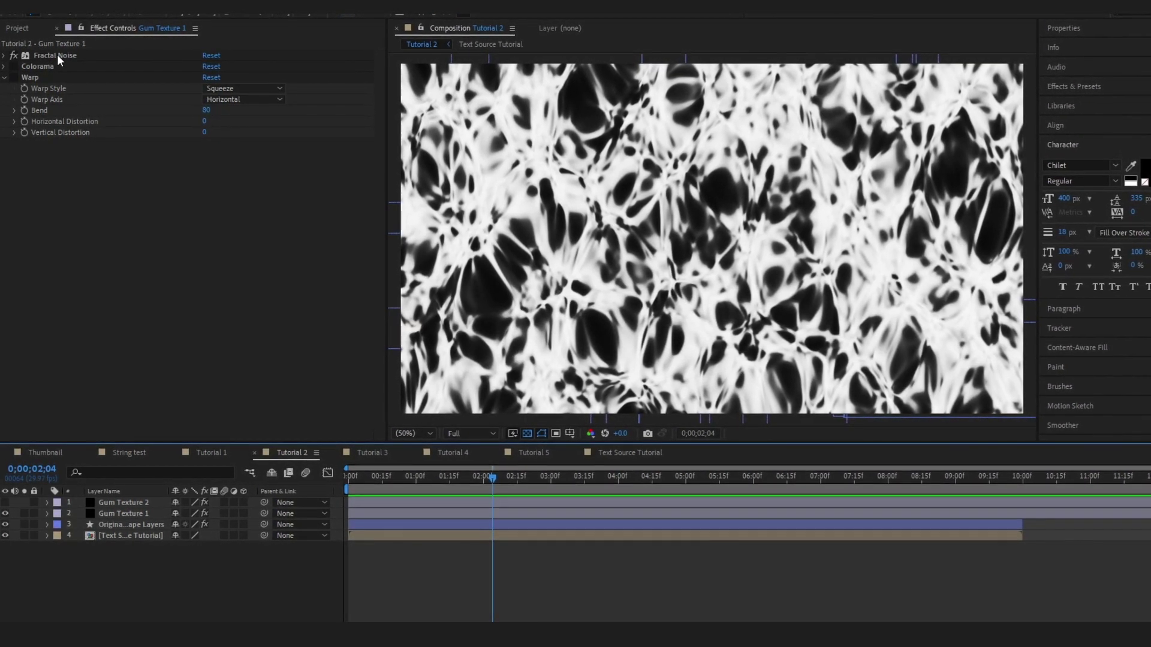
{"action": "left_click", "coordinate": [59, 56]}
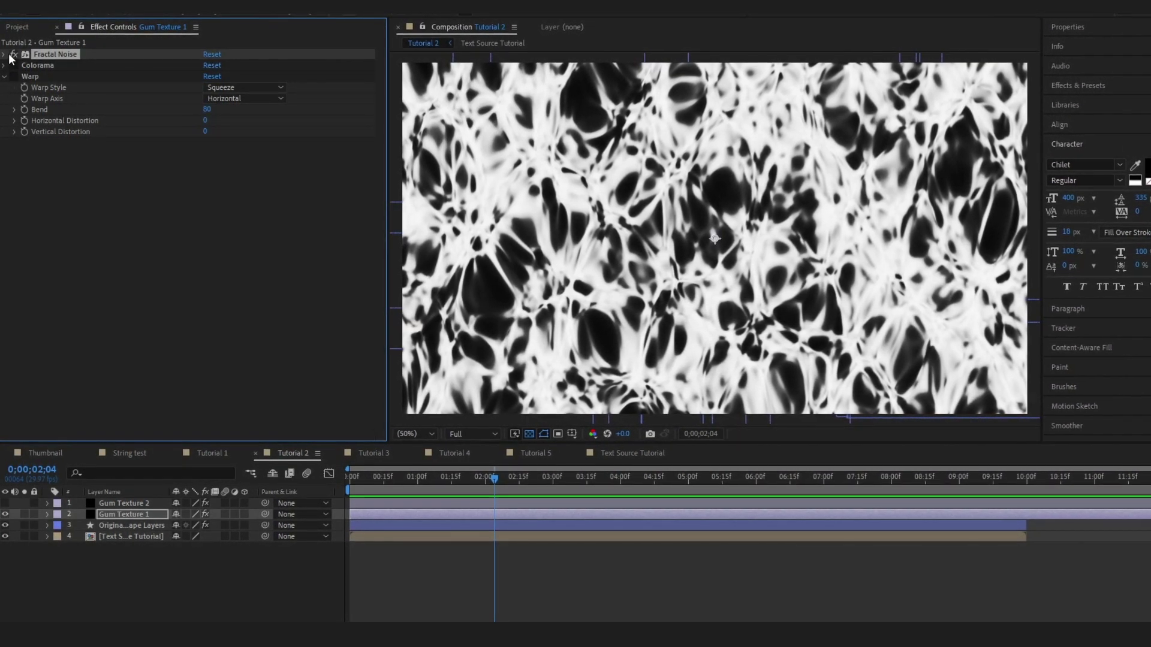
{"action": "left_click", "coordinate": [5, 55]}
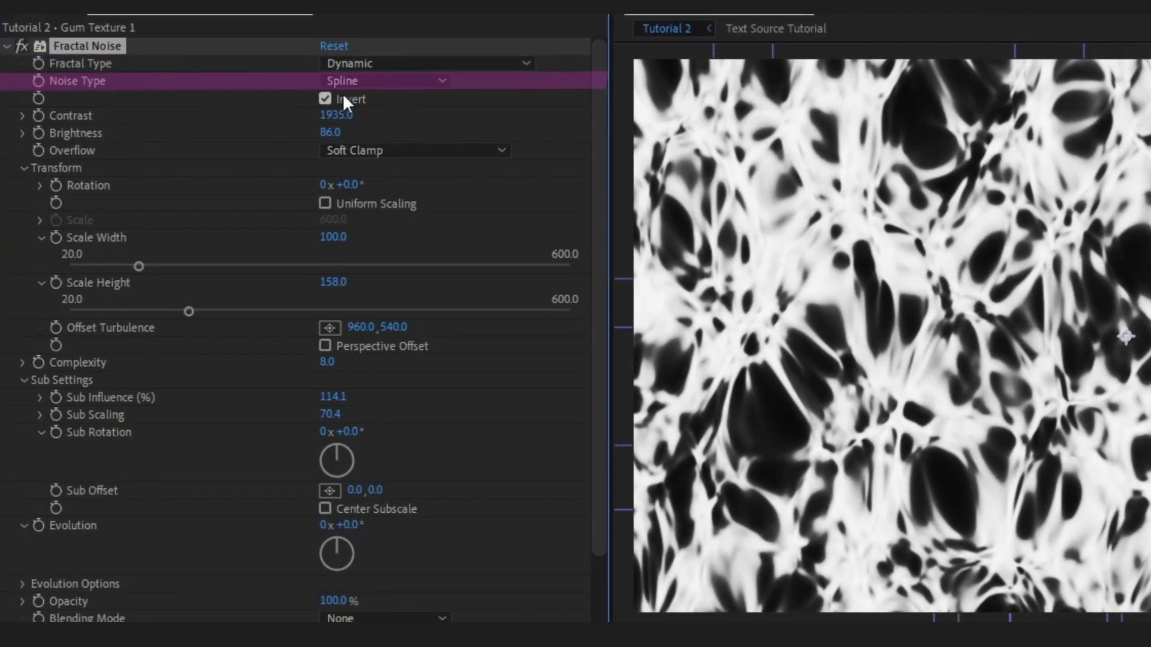
{"action": "left_click", "coordinate": [308, 99]}
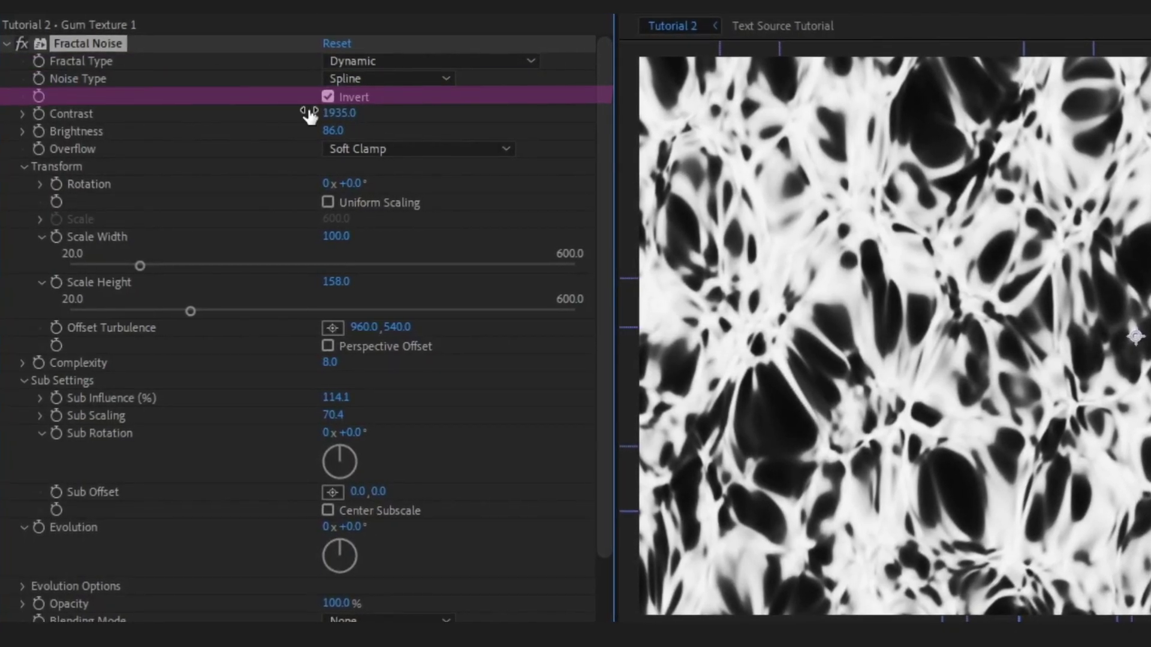
{"action": "left_click", "coordinate": [340, 277]}
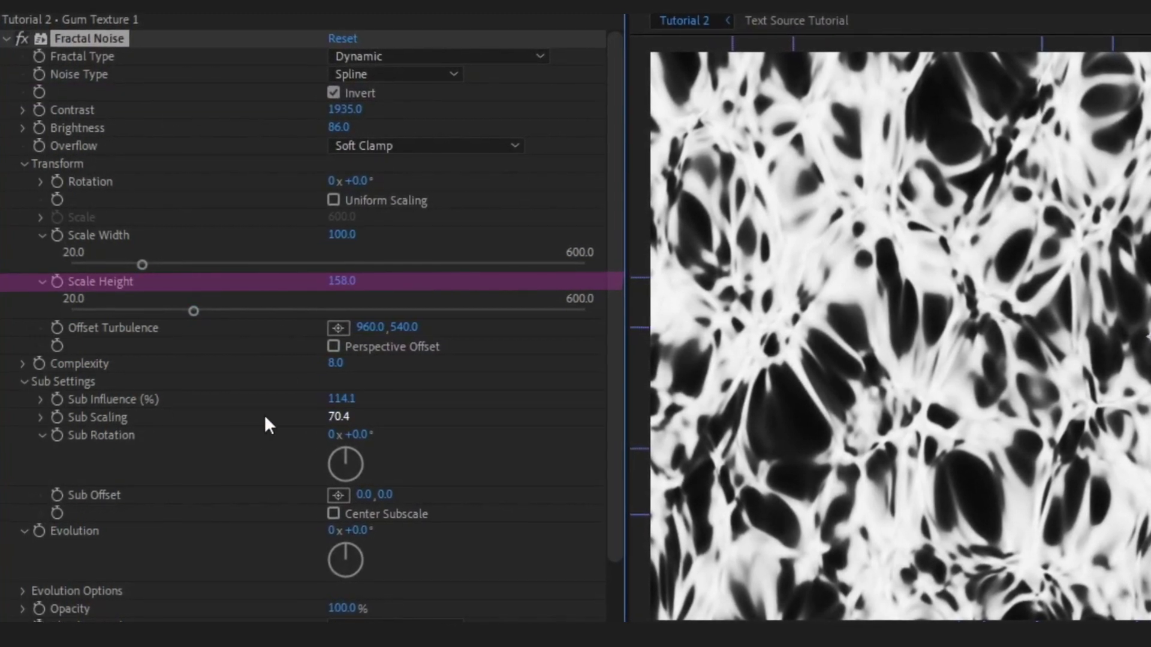
{"action": "left_click", "coordinate": [312, 407]}
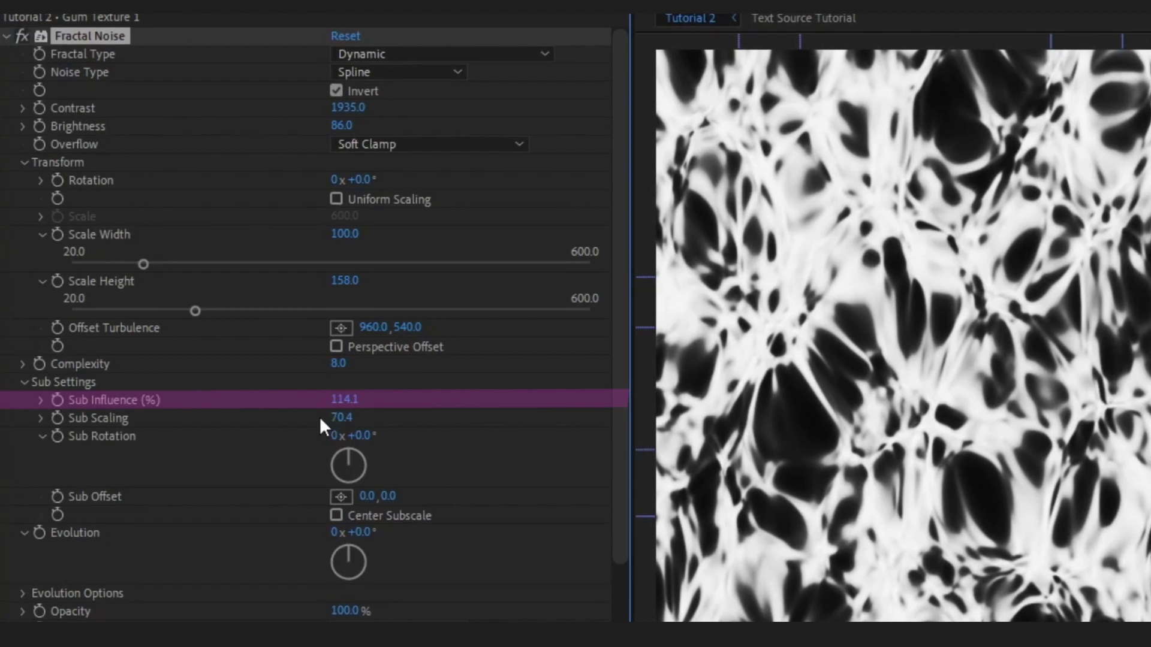
{"action": "left_click", "coordinate": [347, 418]}
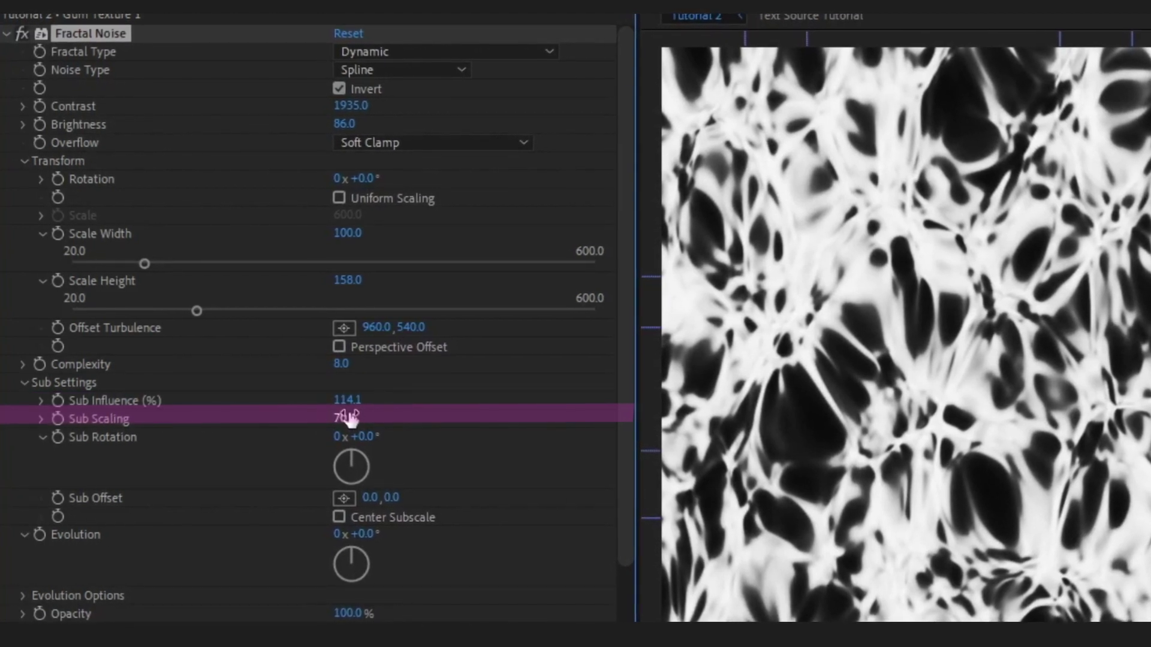
{"action": "left_click", "coordinate": [363, 365]}
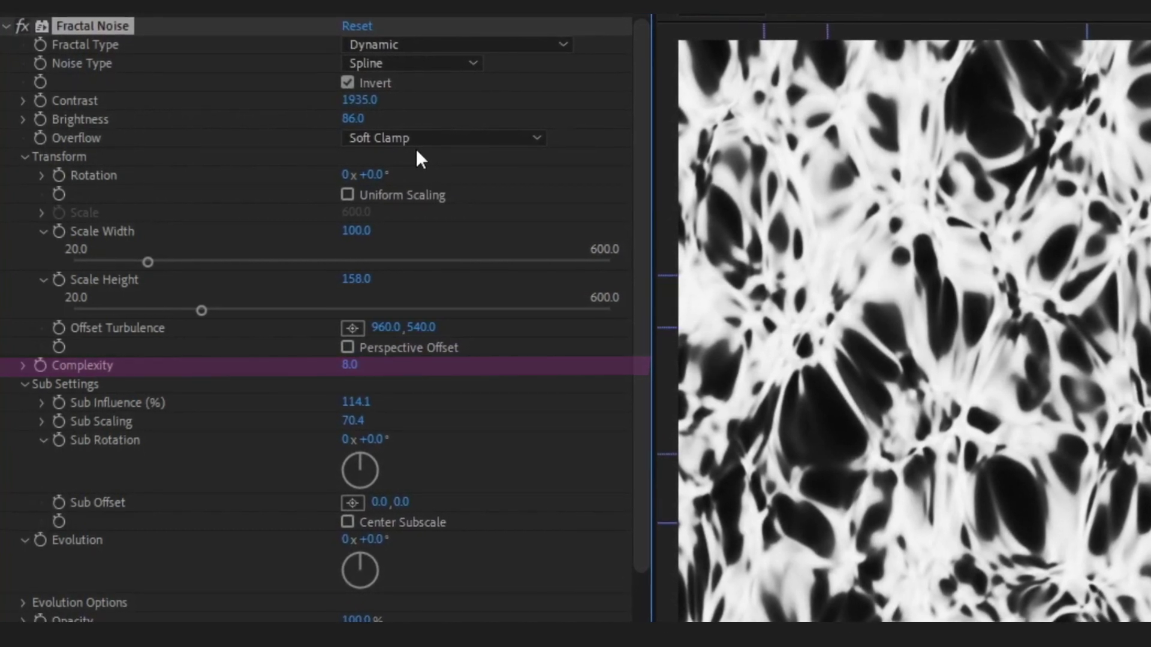
Try Allow HDR Results overflow on the Fractal Noise, then return it to Soft Clamp
{"action": "left_click", "coordinate": [409, 136]}
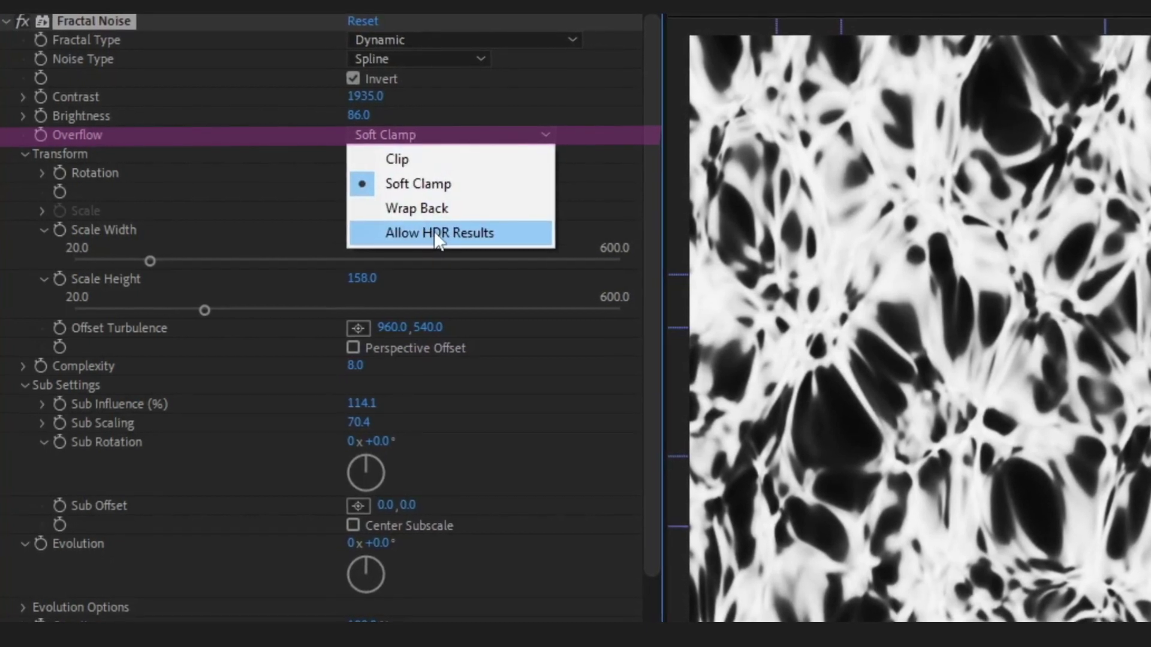
{"action": "left_click", "coordinate": [437, 234]}
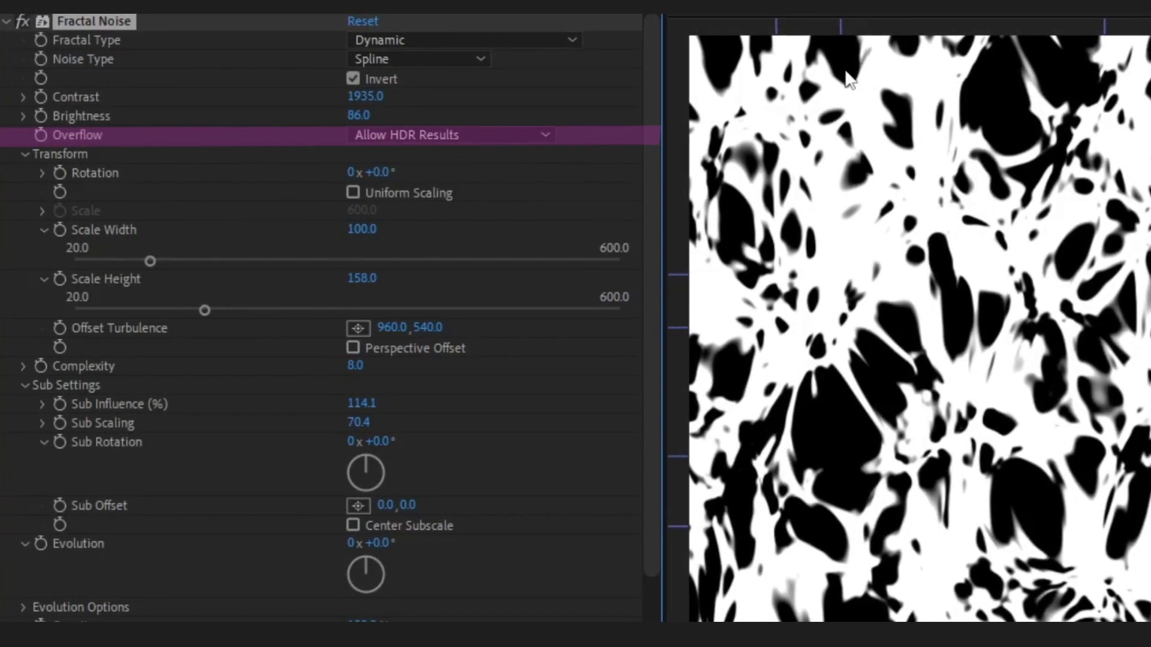
{"action": "left_click", "coordinate": [444, 136]}
{"action": "left_click", "coordinate": [444, 182]}
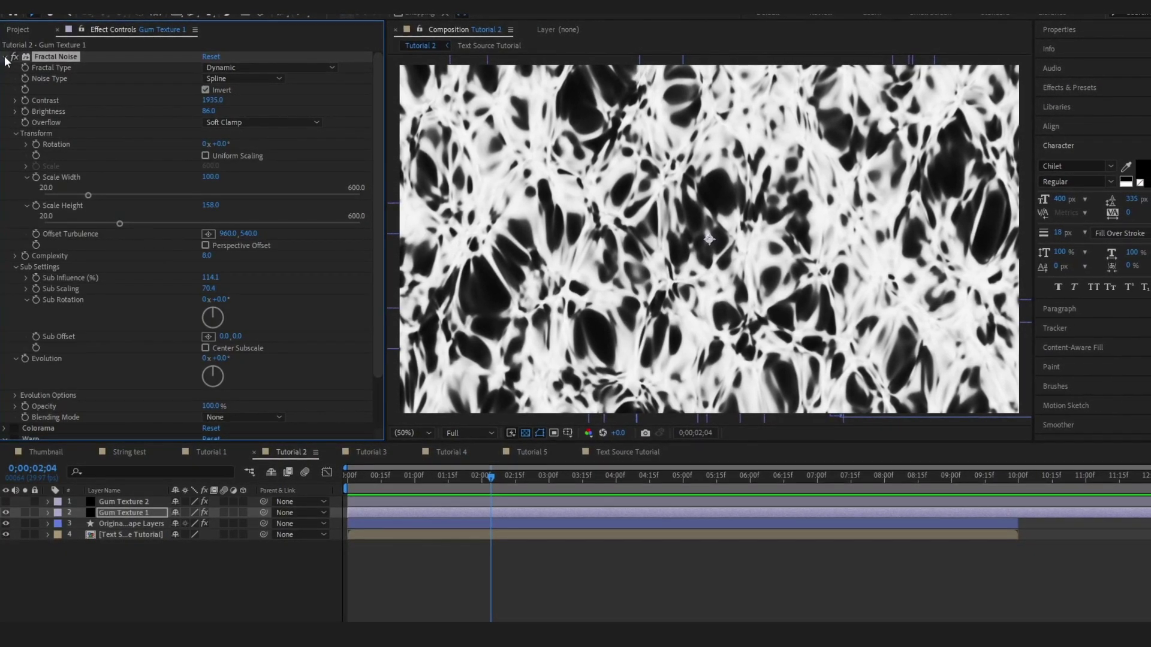
{"action": "left_click", "coordinate": [6, 57]}
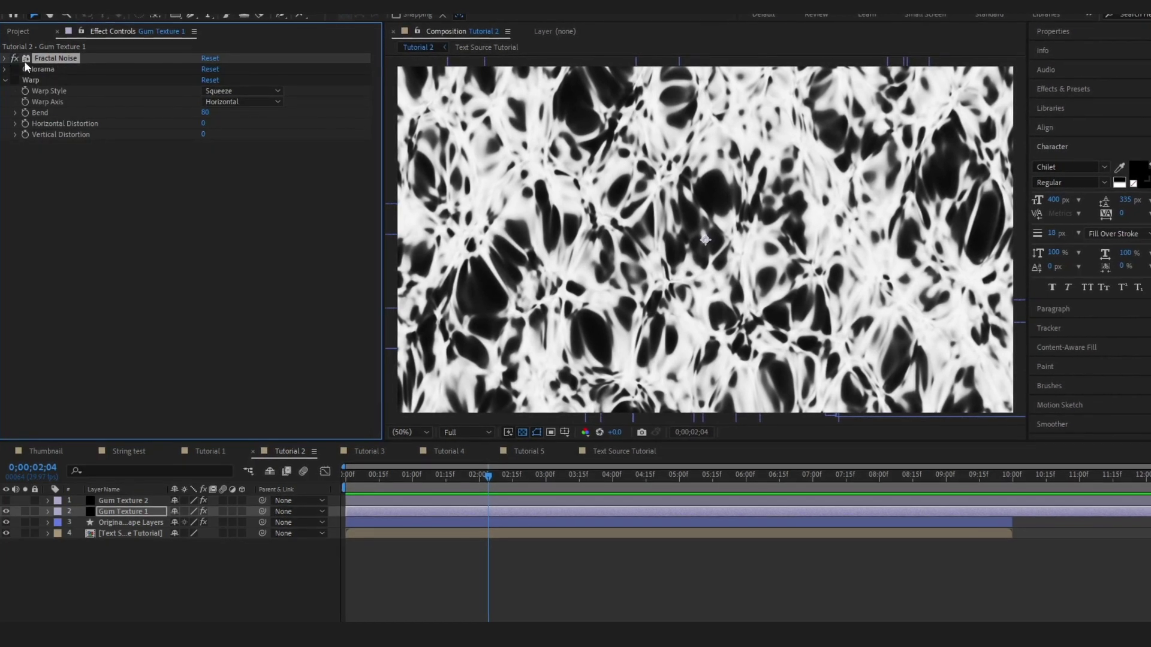
{"action": "key", "text": "Delete"}
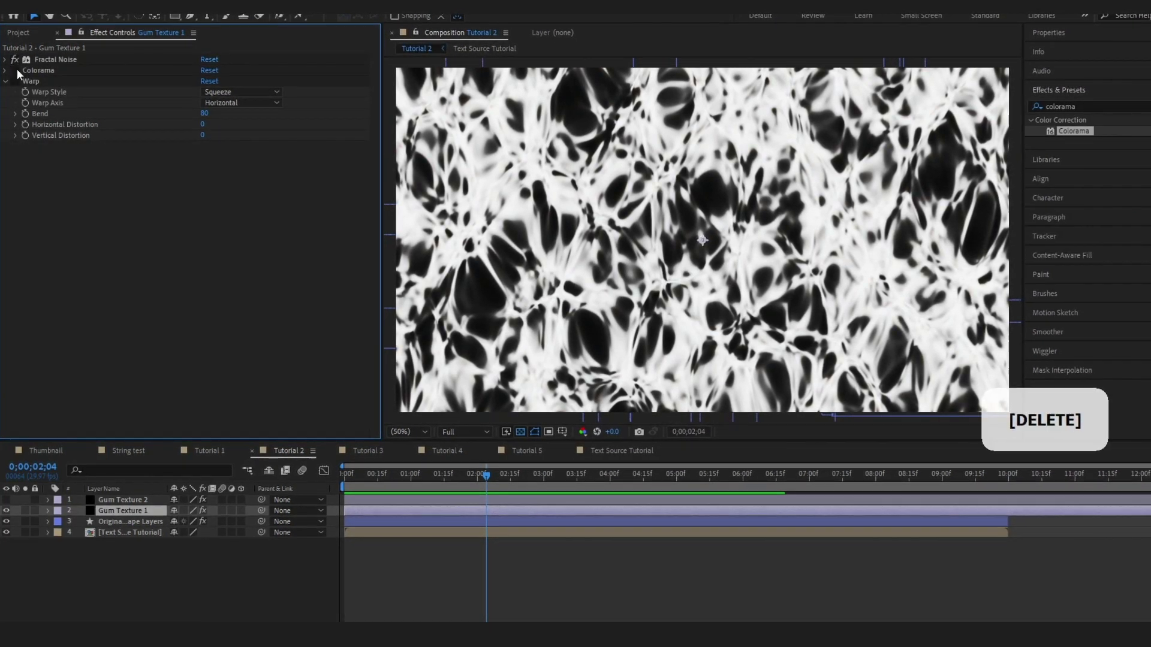
Turn on the pink Colorama tint and re-enable the Squeeze Warp on Gum Texture 1
{"action": "left_click", "coordinate": [15, 69]}
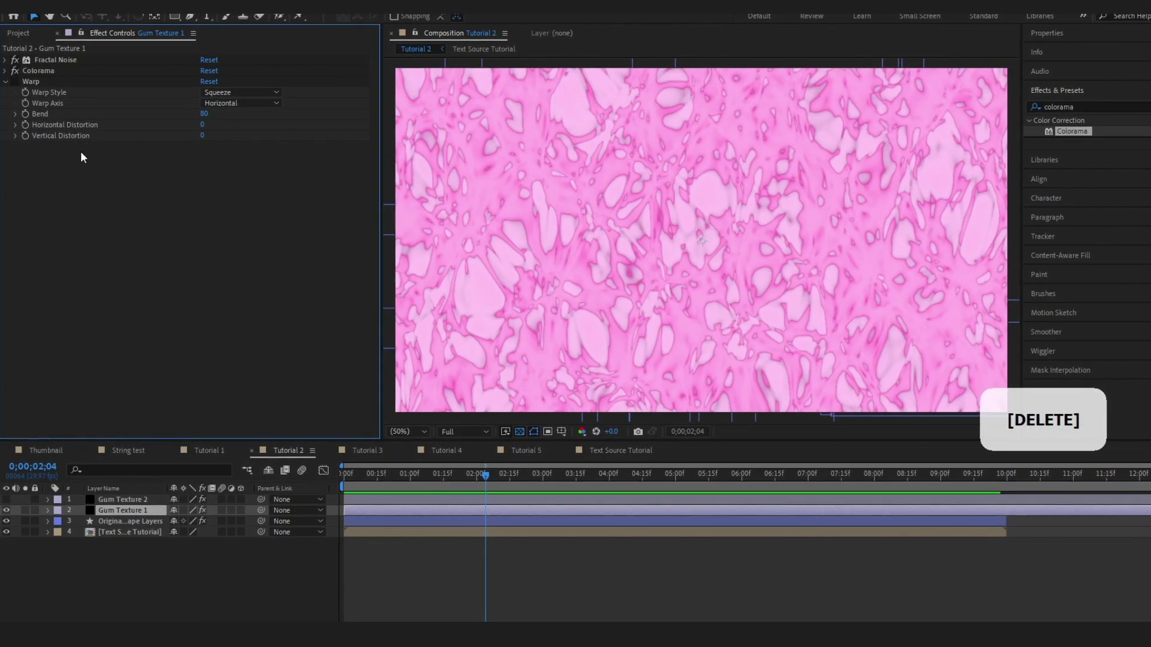
{"action": "left_click", "coordinate": [4, 71]}
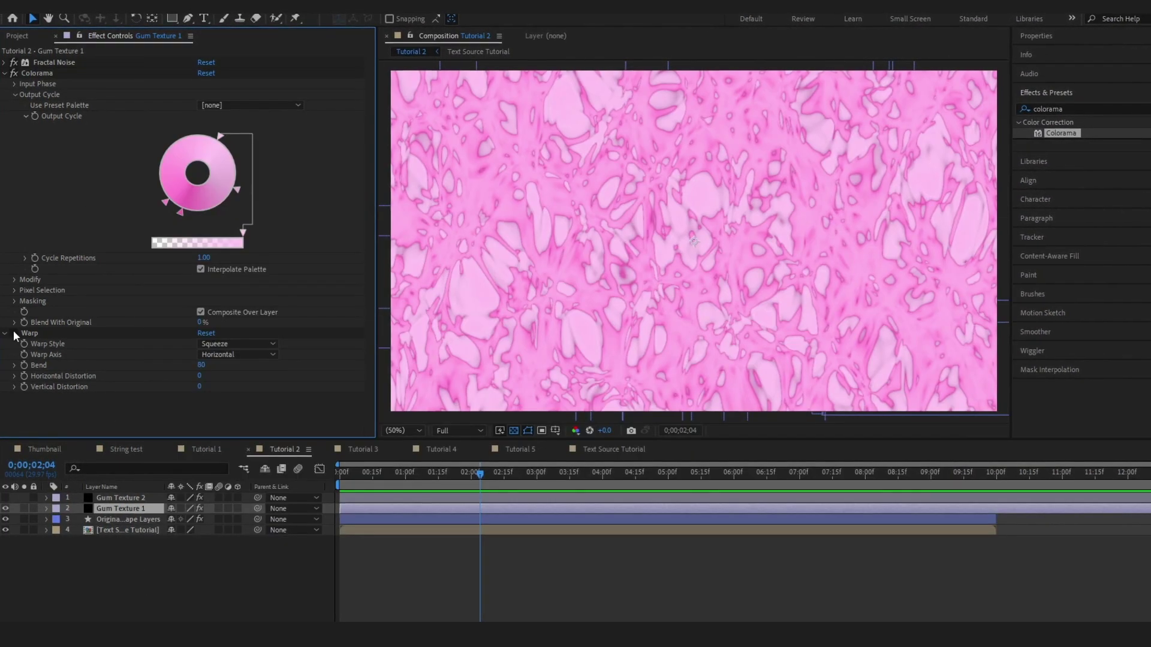
{"action": "left_click", "coordinate": [13, 332]}
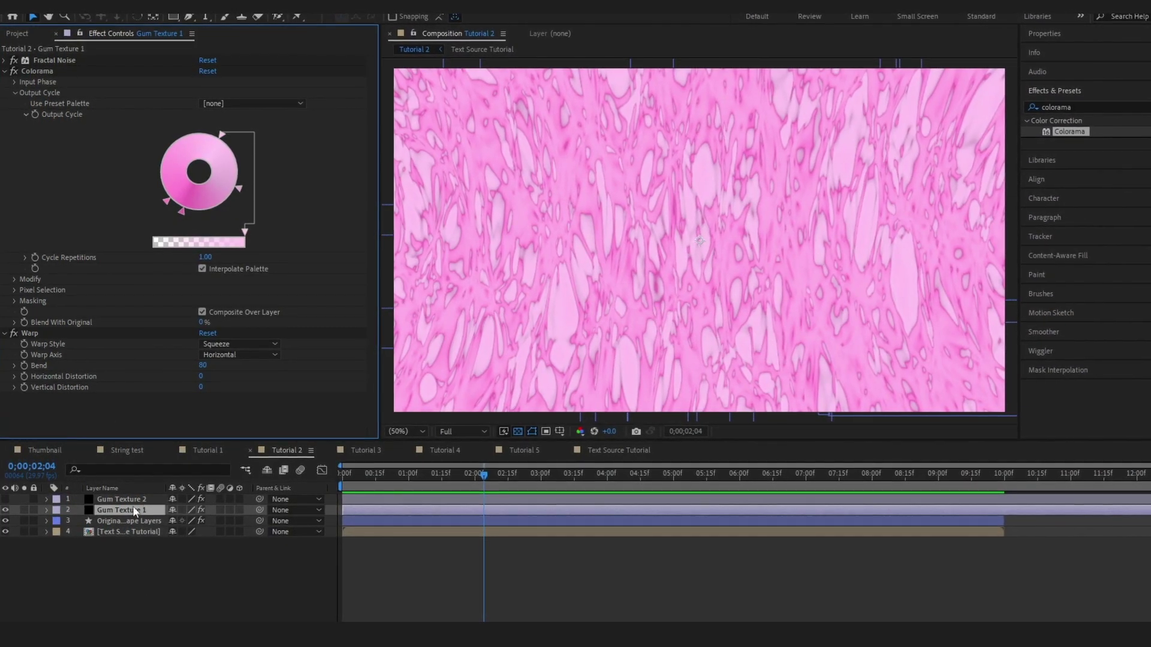
Set Gum Texture 1's Scale to 100%, compare the warp off and on, then undo the toggles
{"action": "key", "text": "s"}
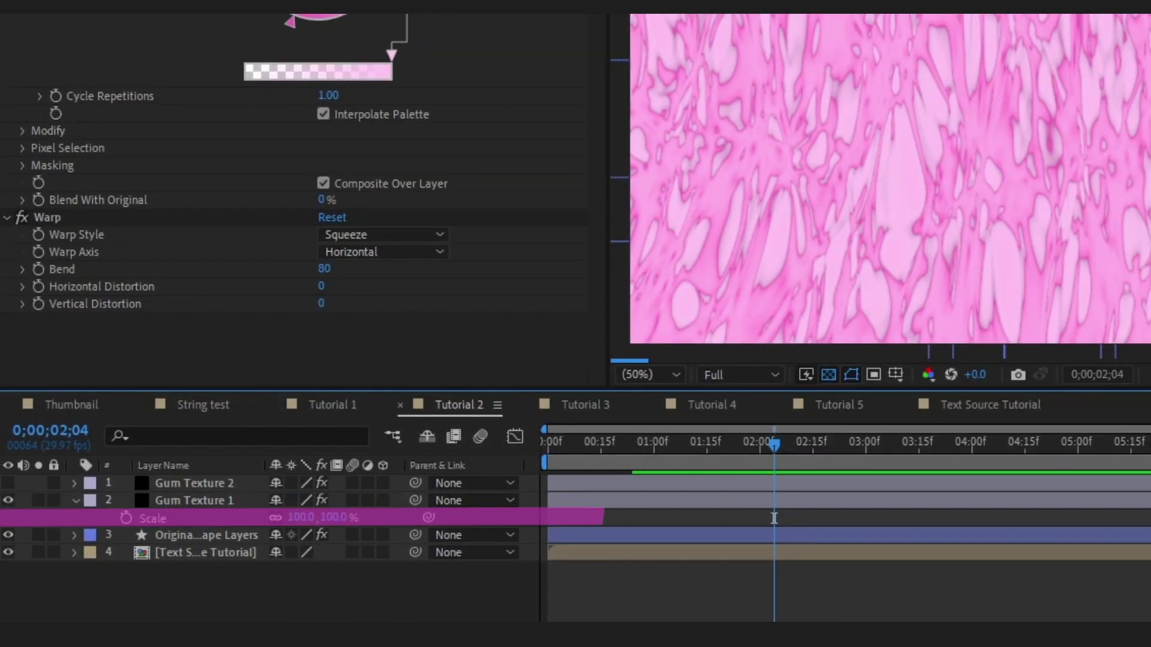
{"action": "key", "text": "Return"}
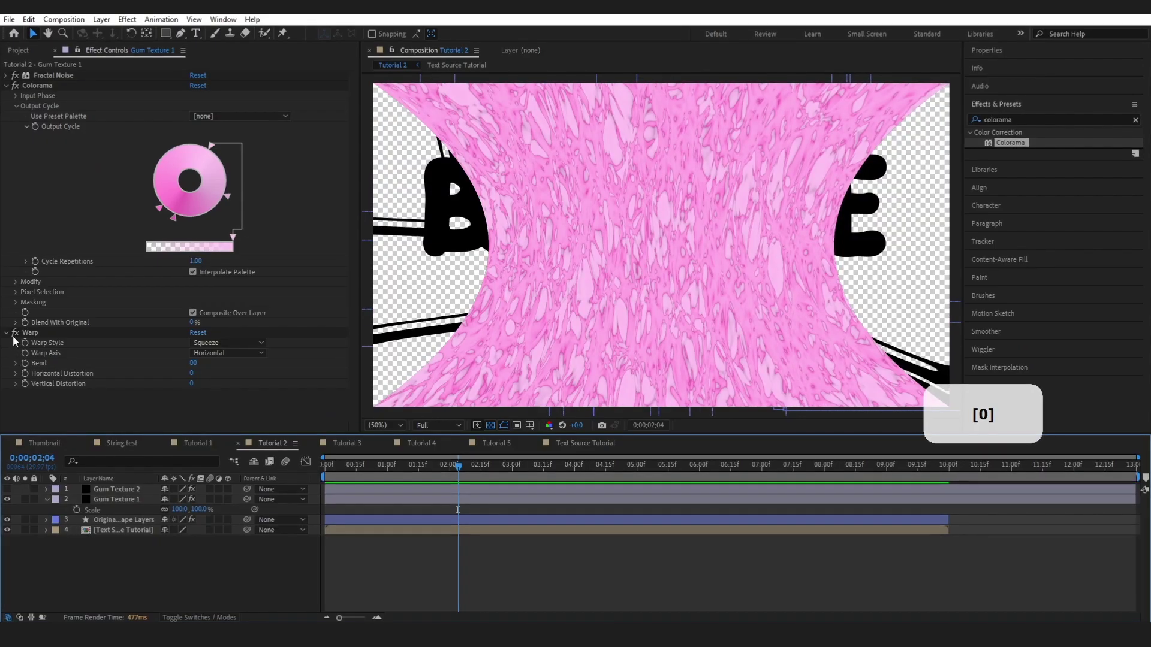
{"action": "left_click", "coordinate": [15, 333]}
{"action": "left_click", "coordinate": [13, 333]}
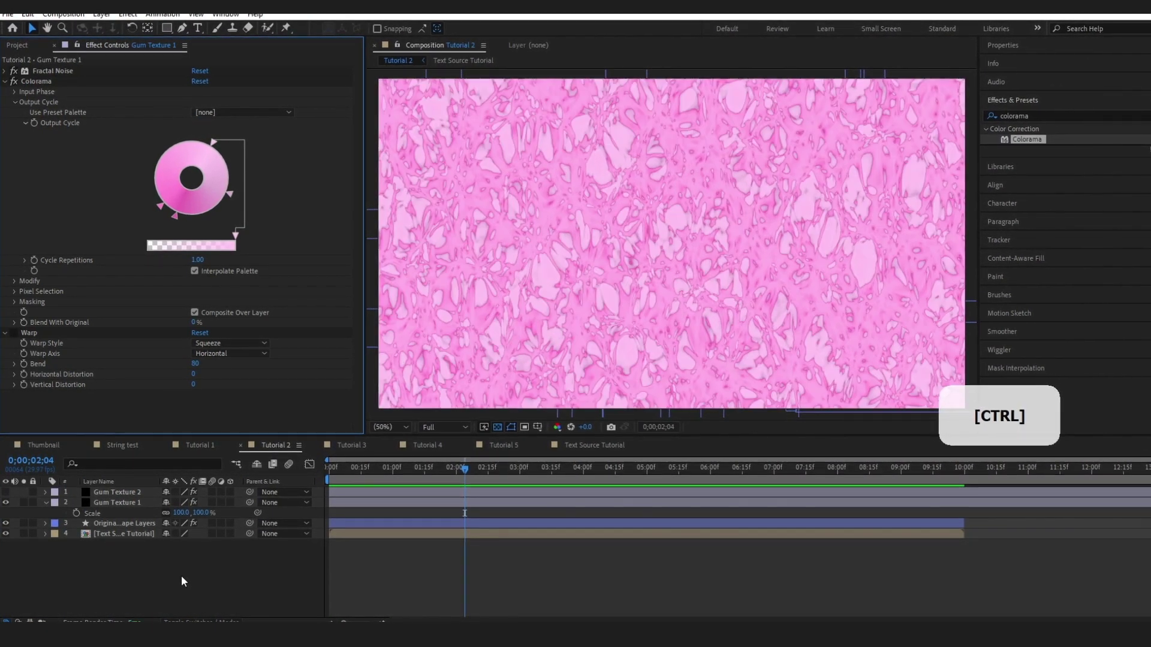
{"action": "key", "text": "ctrl+z"}
{"action": "key", "text": "ctrl+z"}
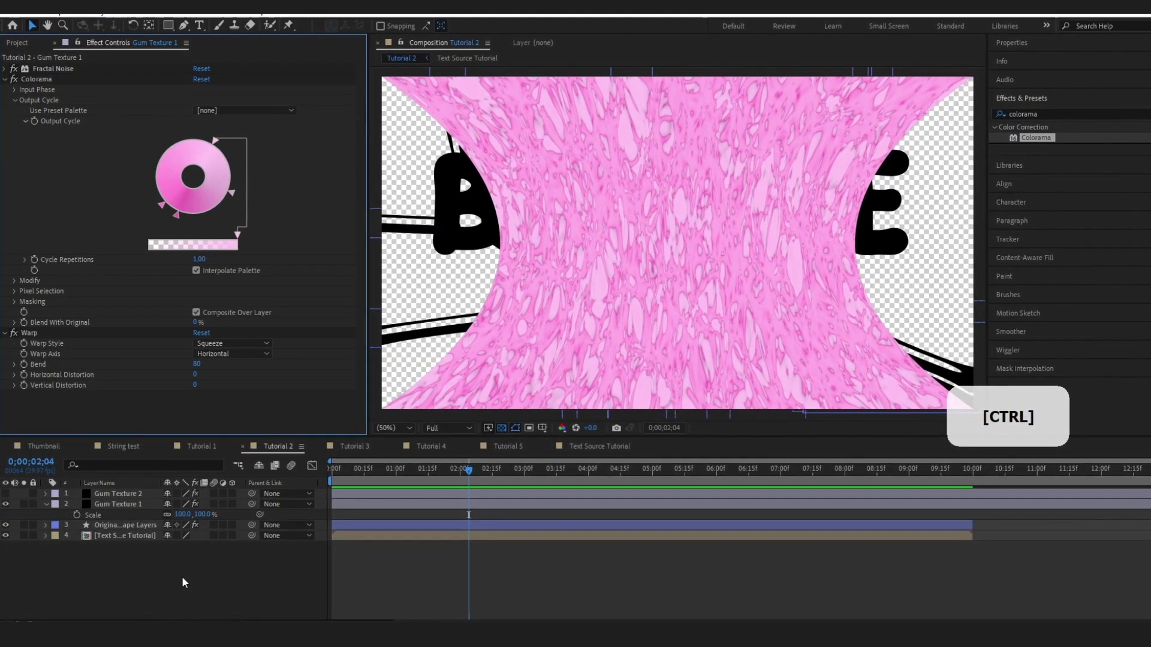
{"action": "key", "text": "ctrl+z"}
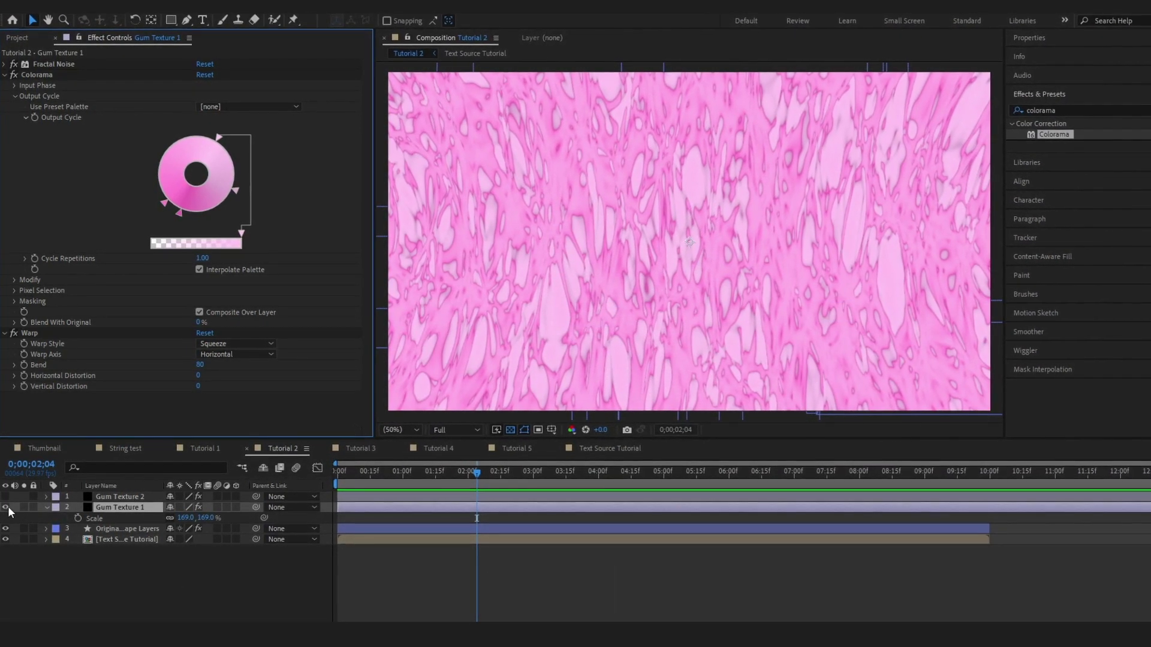
Show Gum Texture 2 and inspect its Fractal Noise Complexity and Transform settings
{"action": "key", "text": "s"}
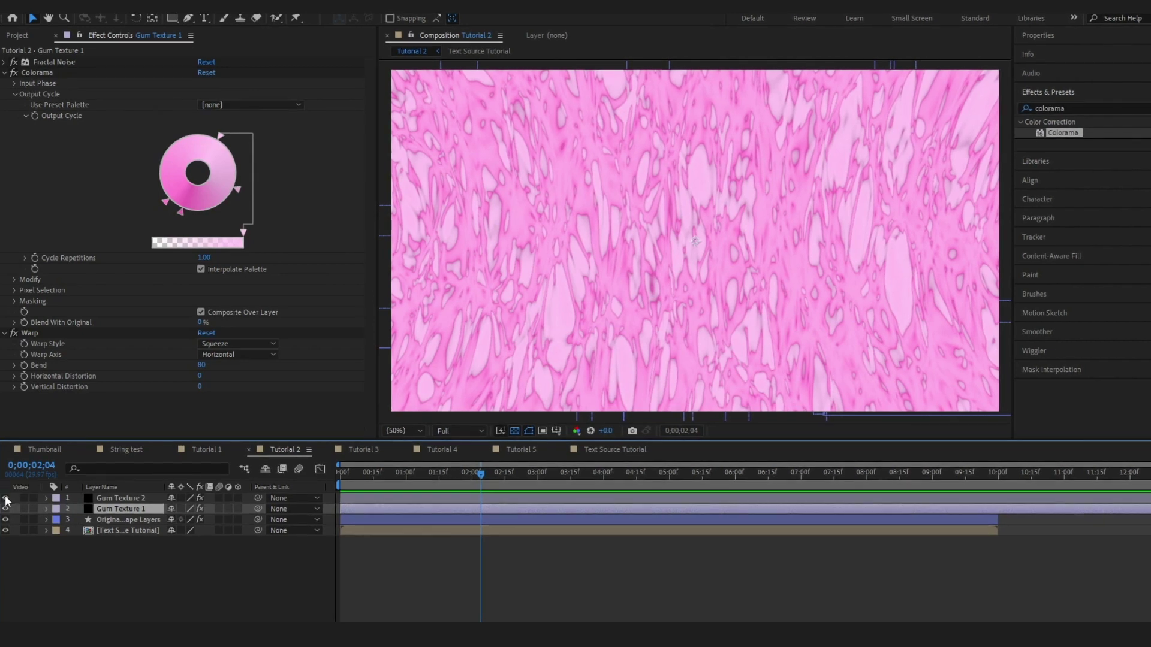
{"action": "left_click", "coordinate": [6, 498]}
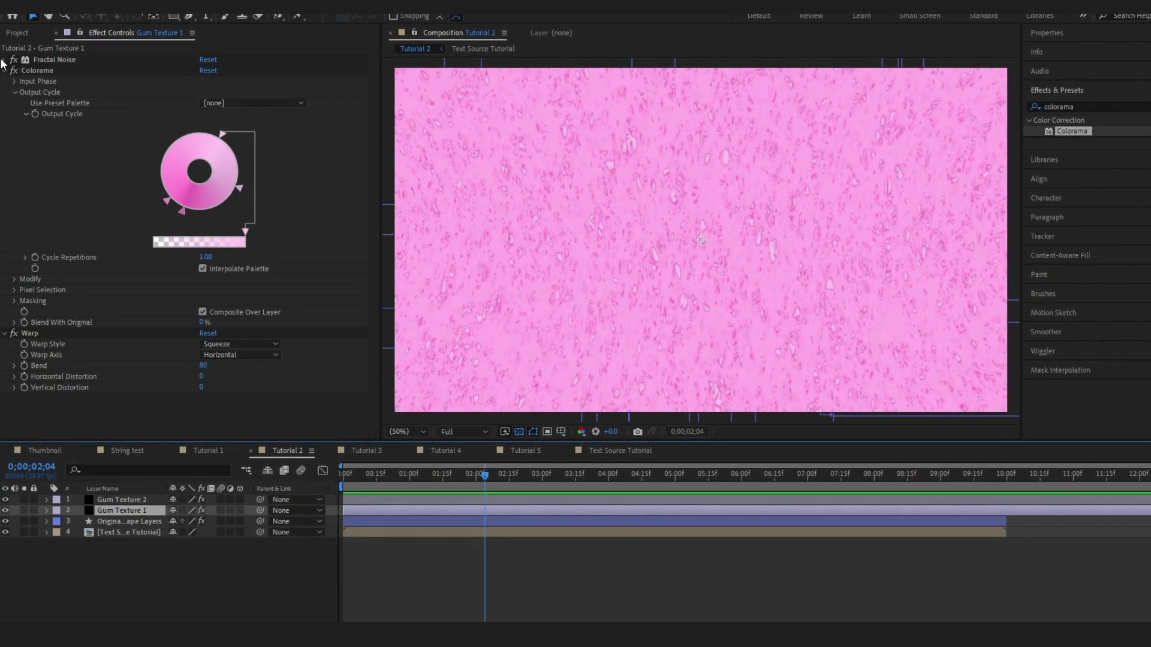
{"action": "left_click", "coordinate": [5, 60]}
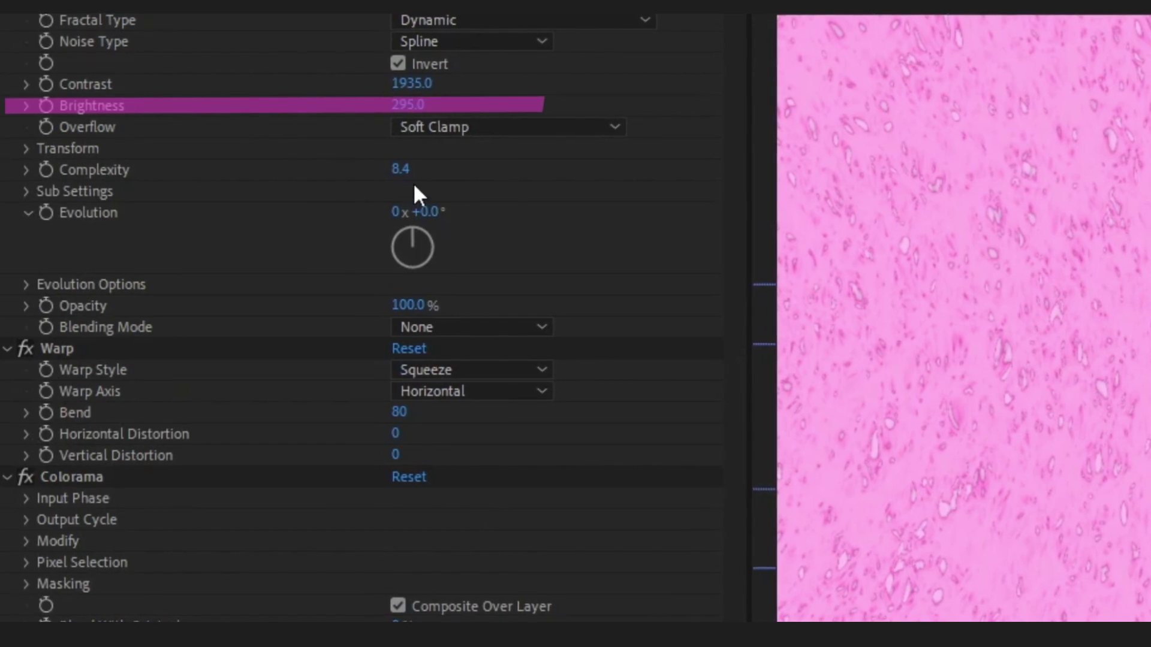
{"action": "left_click", "coordinate": [377, 175]}
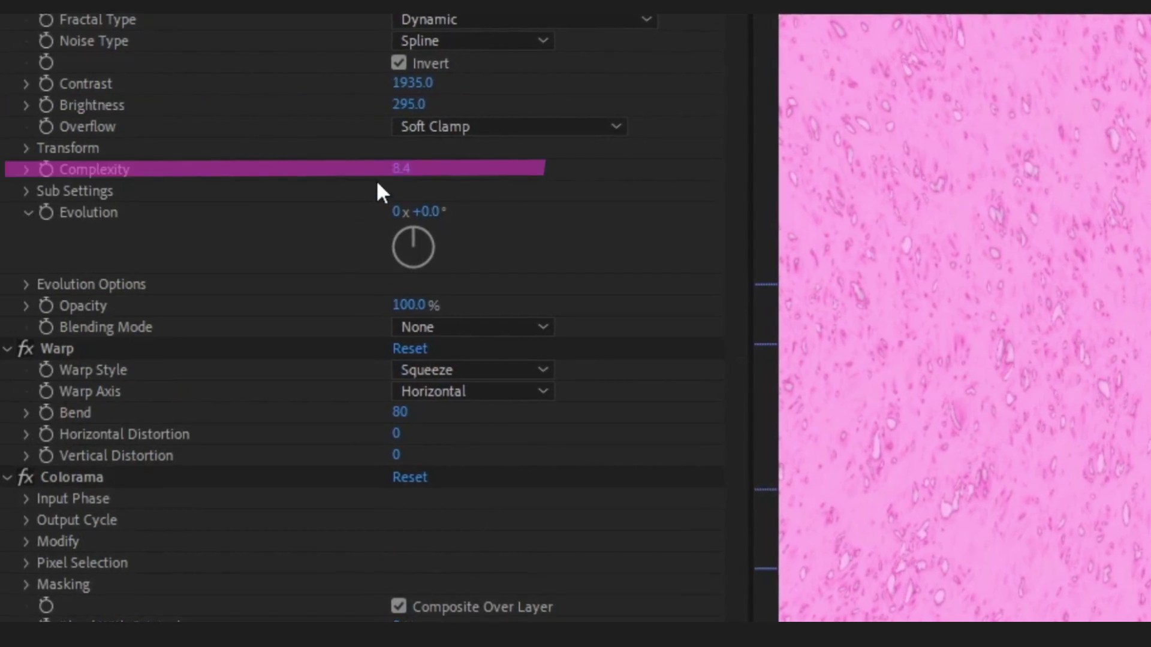
{"action": "left_click", "coordinate": [24, 147]}
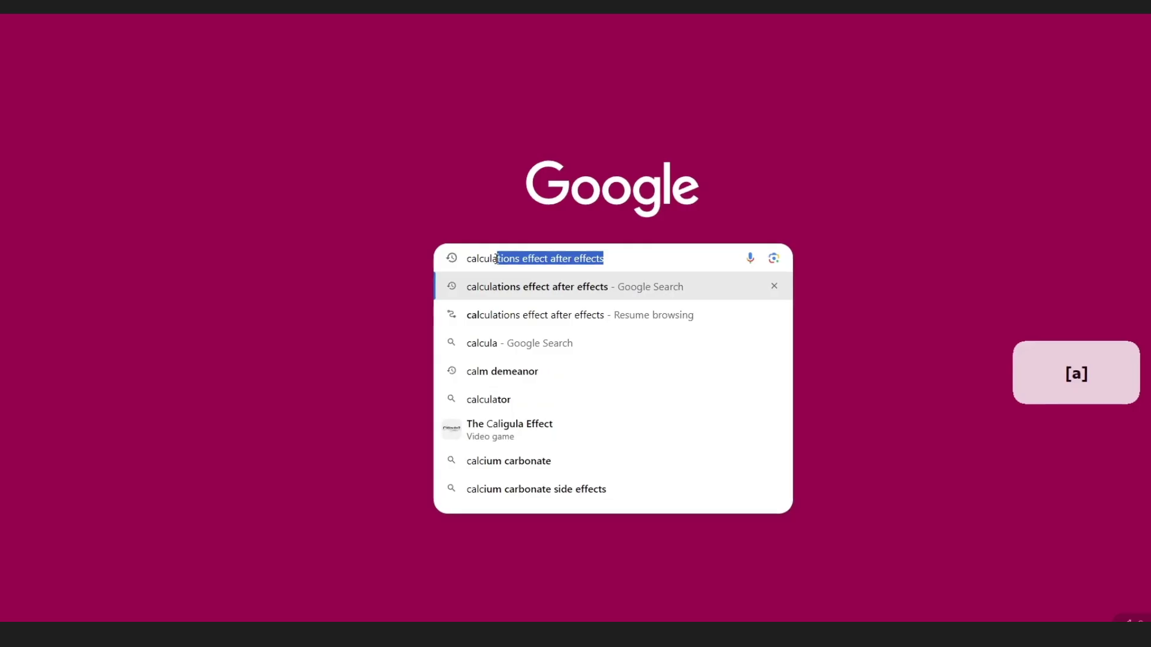
Search 'calculations effect after effects' and highlight Calculations on Adobe's Channel effects help page
{"action": "type", "text": "tio"}
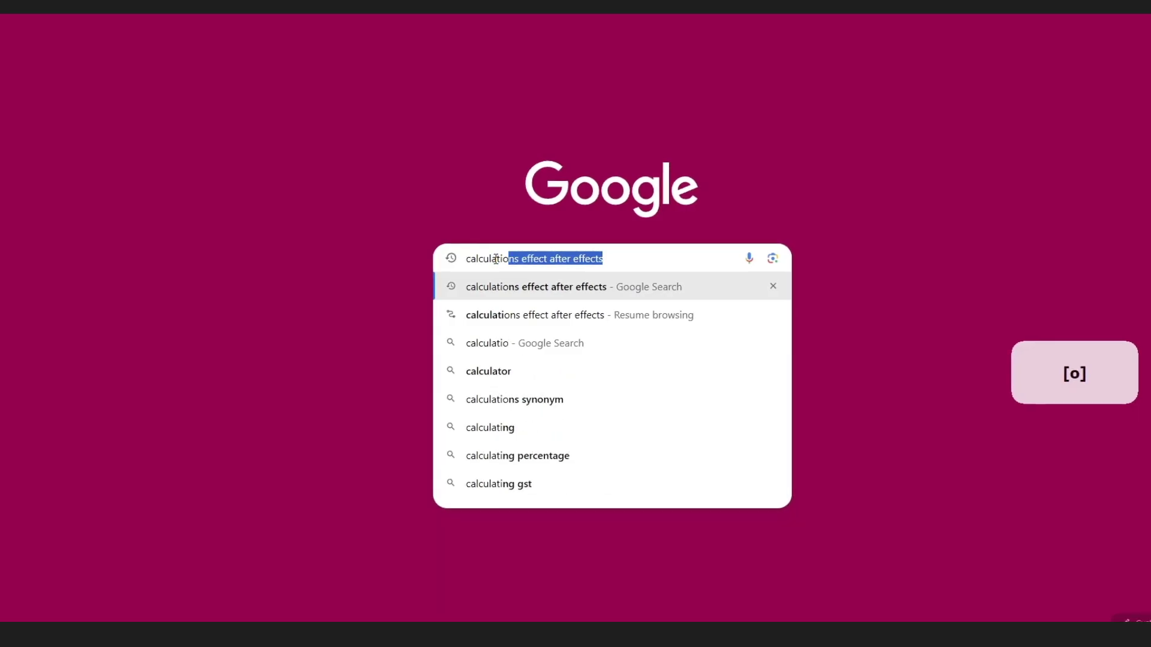
{"action": "type", "text": "ts"}
{"action": "key", "text": "Return"}
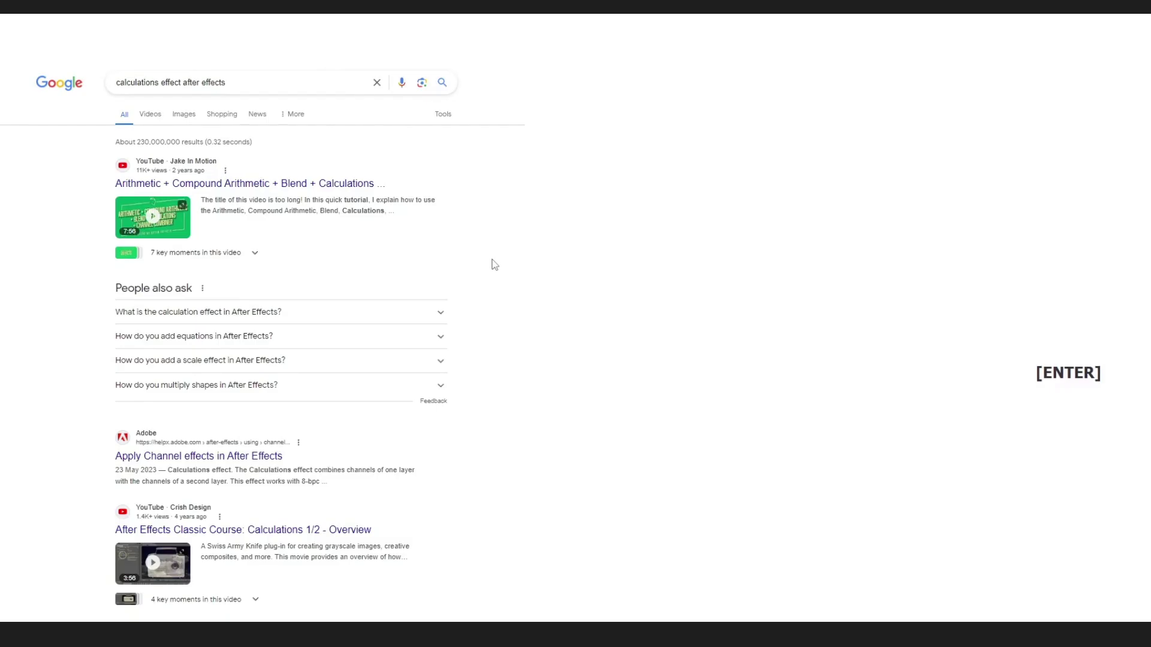
{"action": "left_click", "coordinate": [265, 456]}
{"action": "left_click_drag", "start_coordinate": [364, 156], "coordinate": [518, 168]}
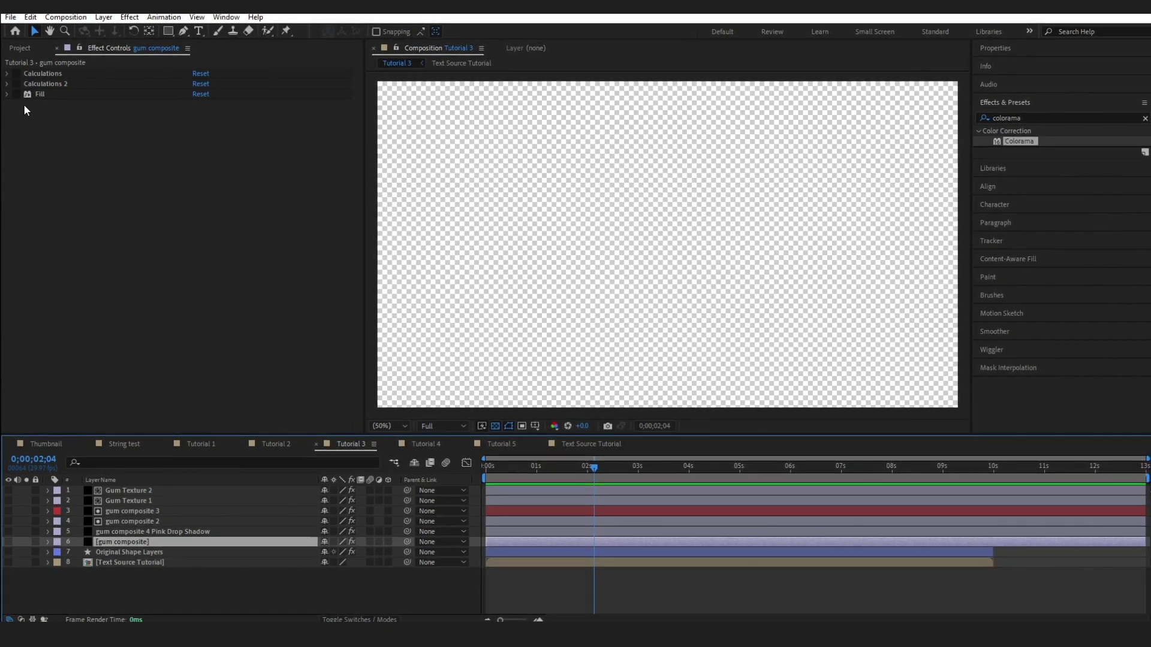
Show gum composite with Calculations on, using Text Source Tutorial as the second layer
{"action": "left_click", "coordinate": [3, 79]}
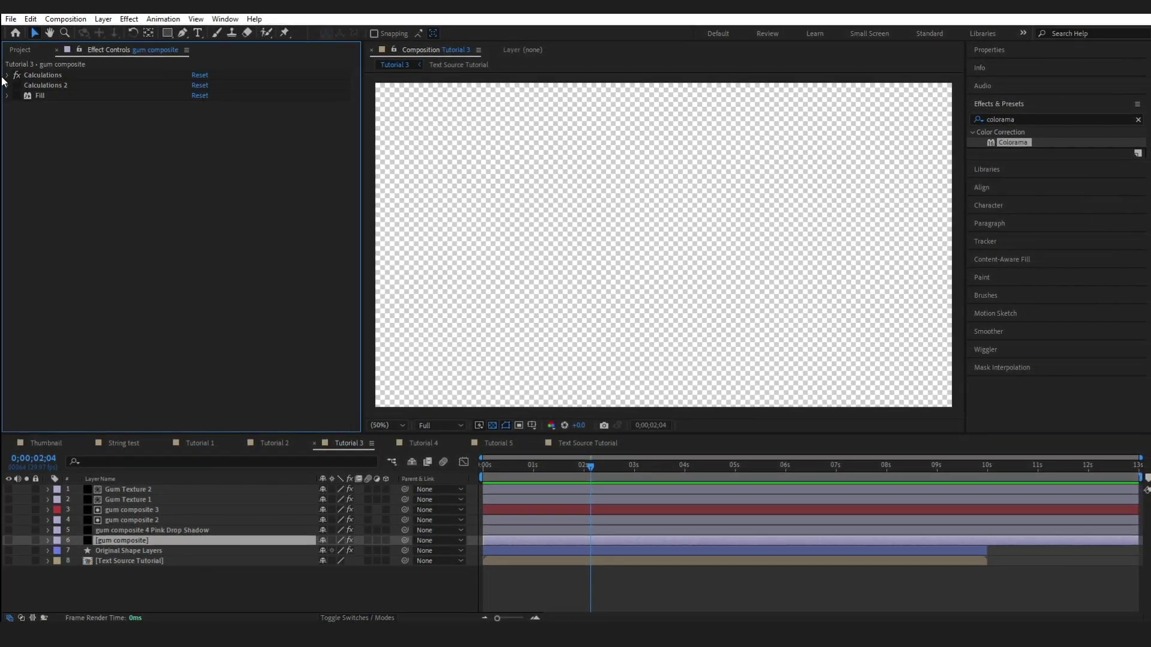
{"action": "left_click", "coordinate": [9, 540]}
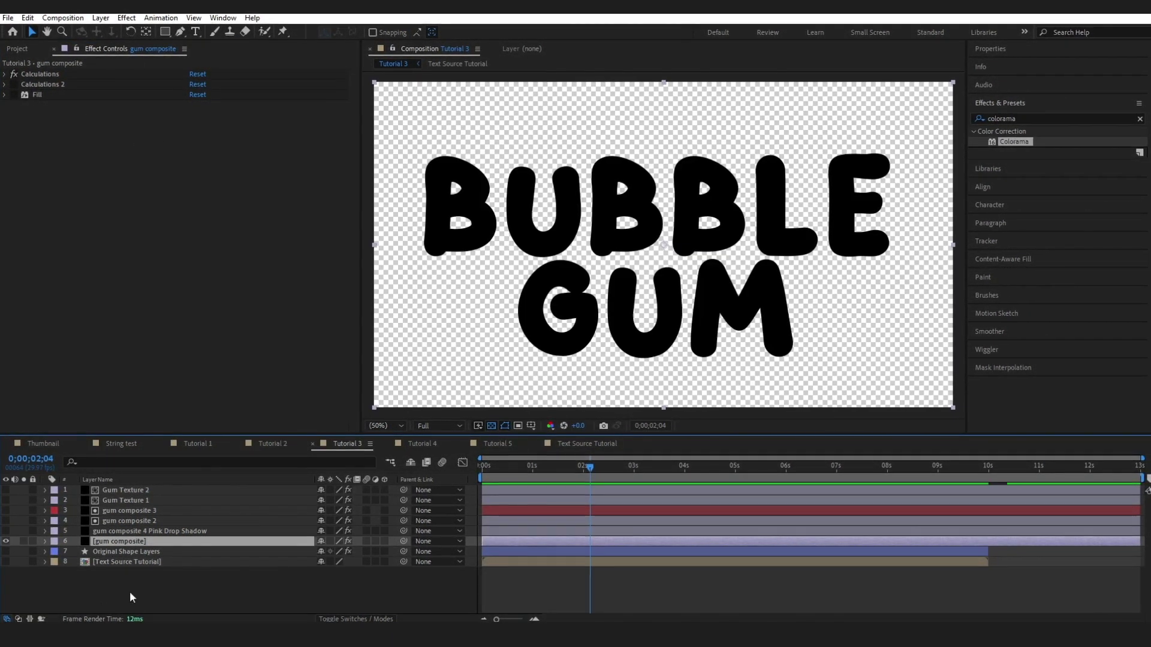
{"action": "left_click", "coordinate": [4, 74]}
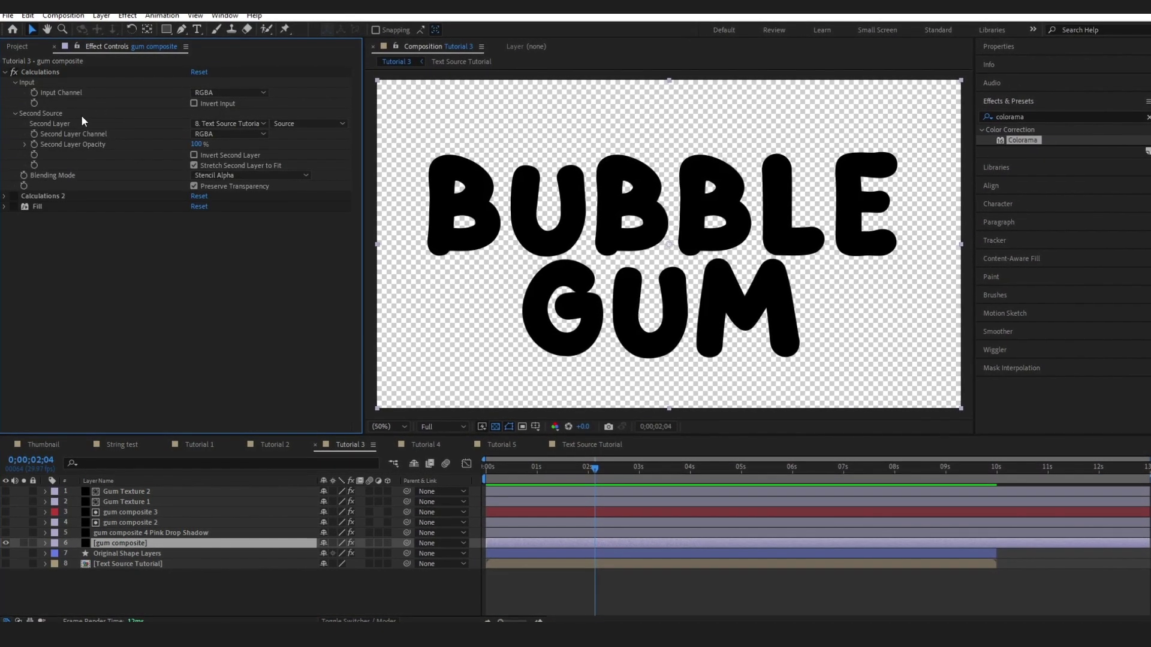
{"action": "left_click", "coordinate": [228, 123]}
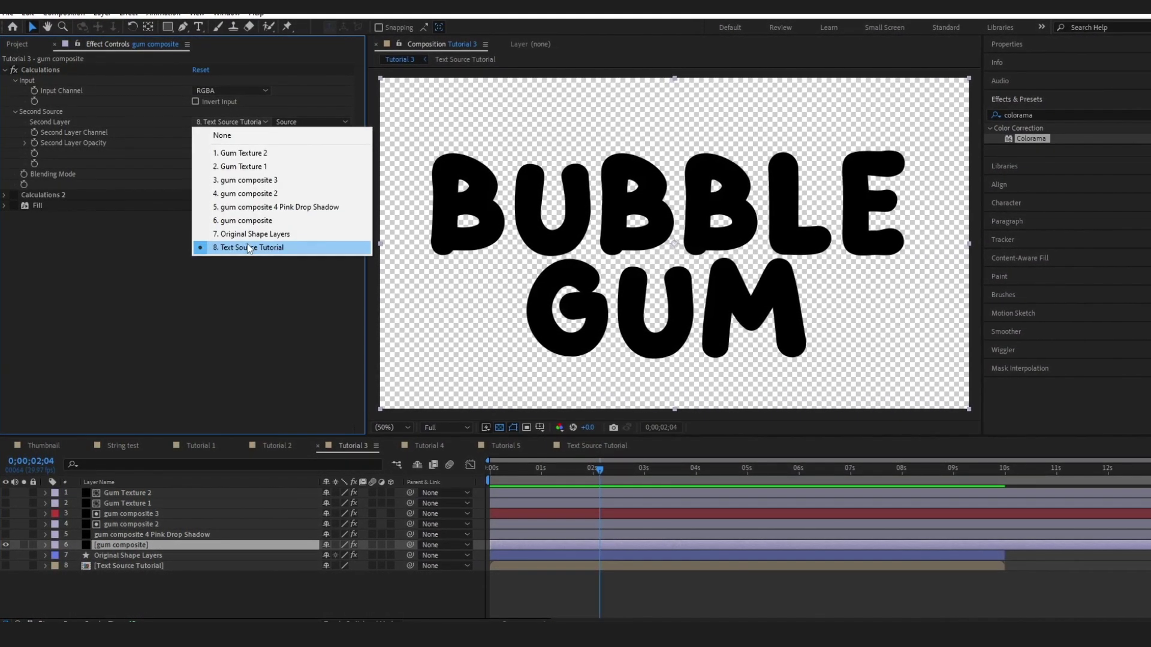
{"action": "left_click", "coordinate": [248, 247]}
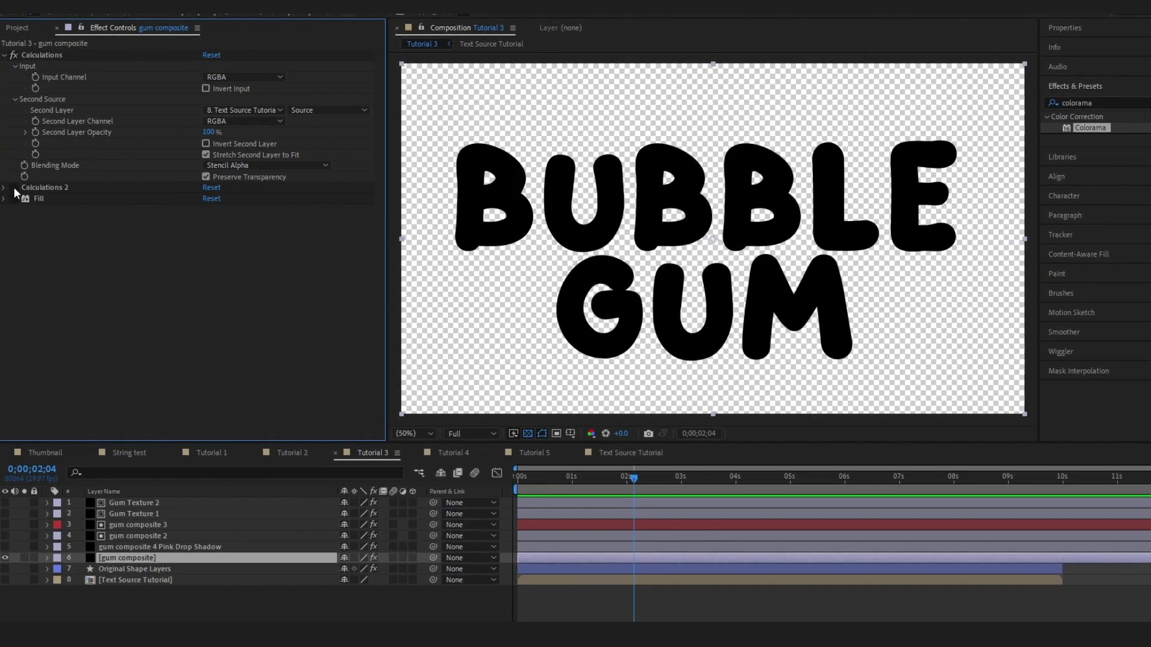
Turn on Calculations 2 to add the gum strands, then collapse both Calculations effects
{"action": "left_click", "coordinate": [13, 188]}
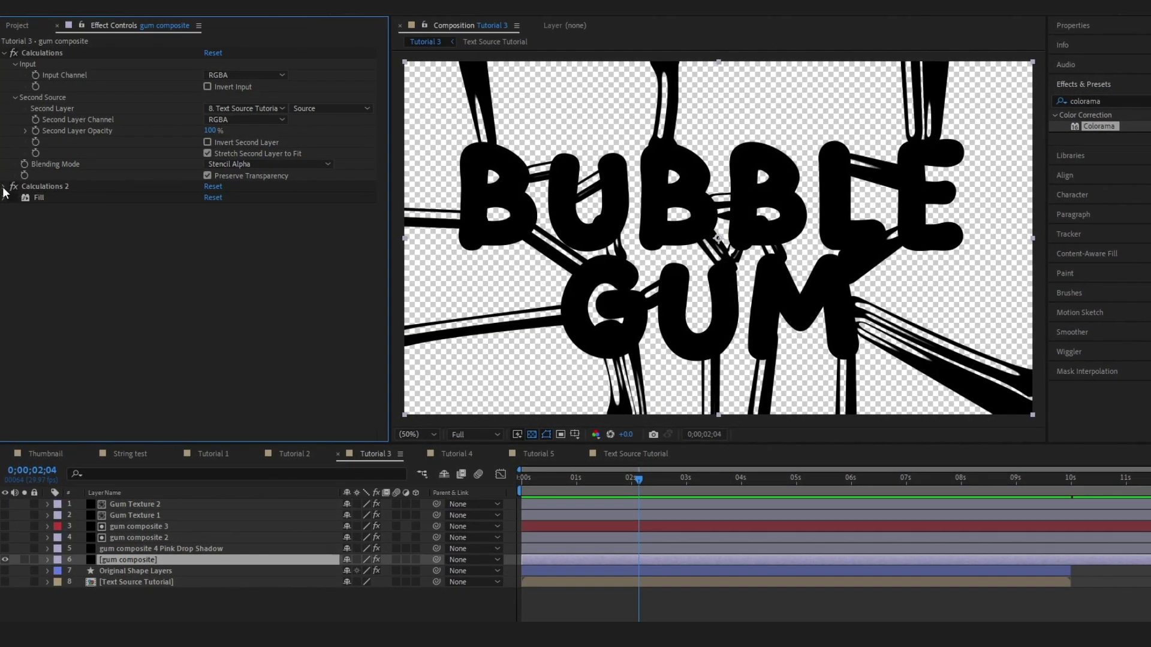
{"action": "left_click", "coordinate": [5, 186]}
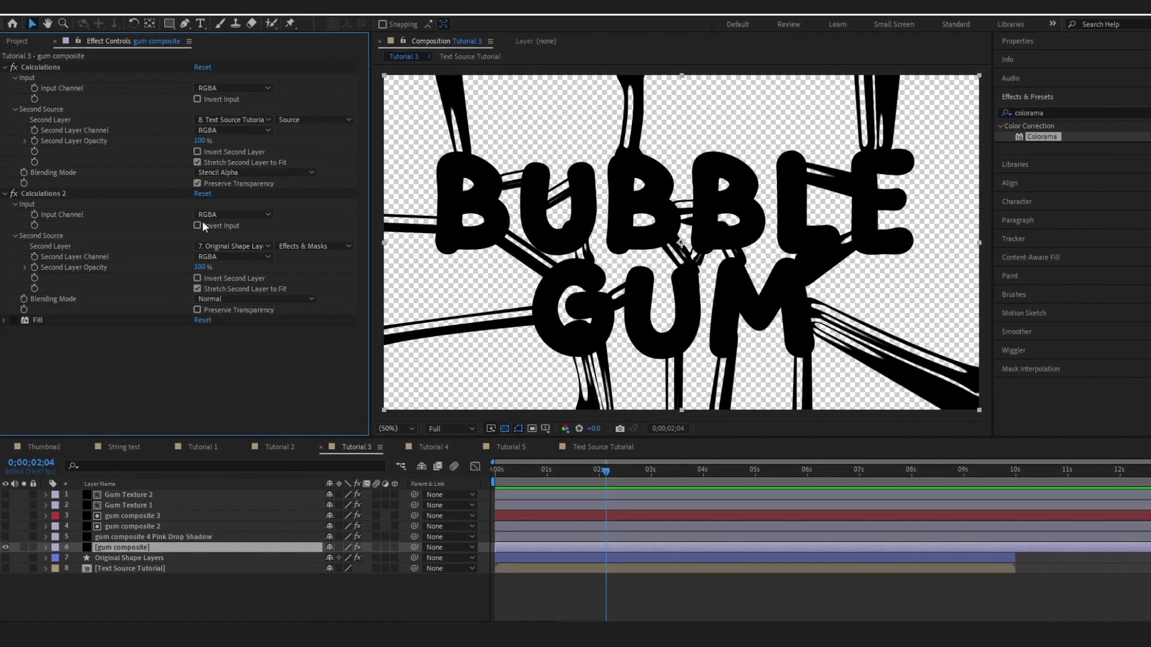
{"action": "left_click", "coordinate": [5, 67]}
{"action": "left_click", "coordinate": [5, 77]}
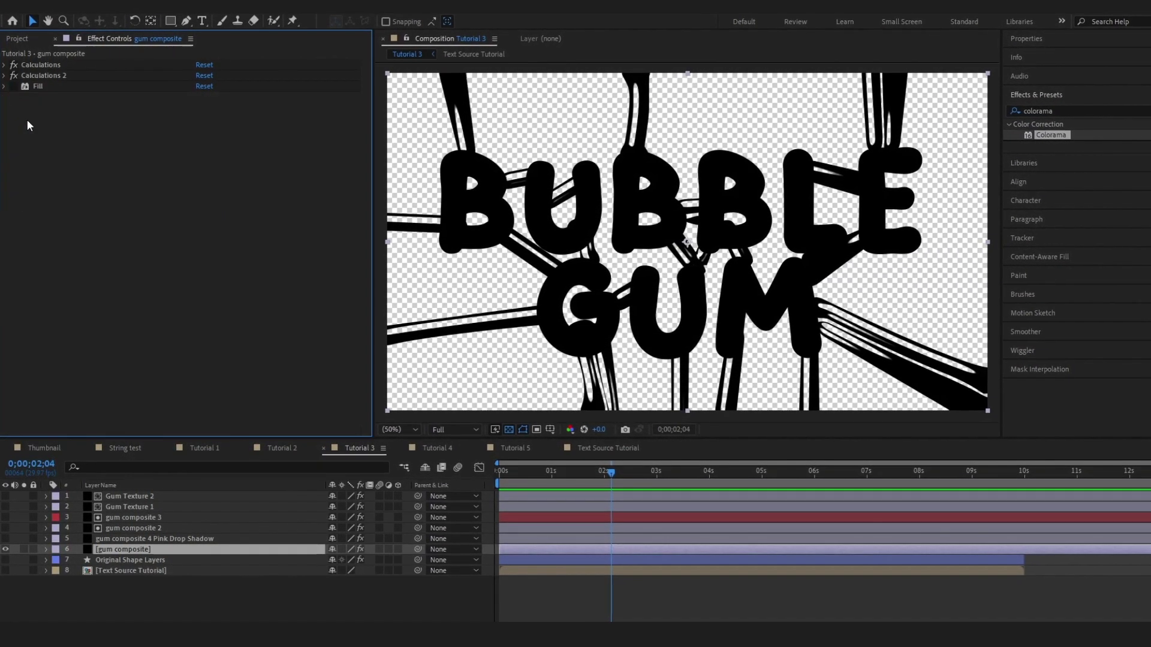
Compare Original Shape Layers and Text Source Tutorial alone, then show gum composite again
{"action": "left_click", "coordinate": [5, 550]}
{"action": "left_click", "coordinate": [5, 561]}
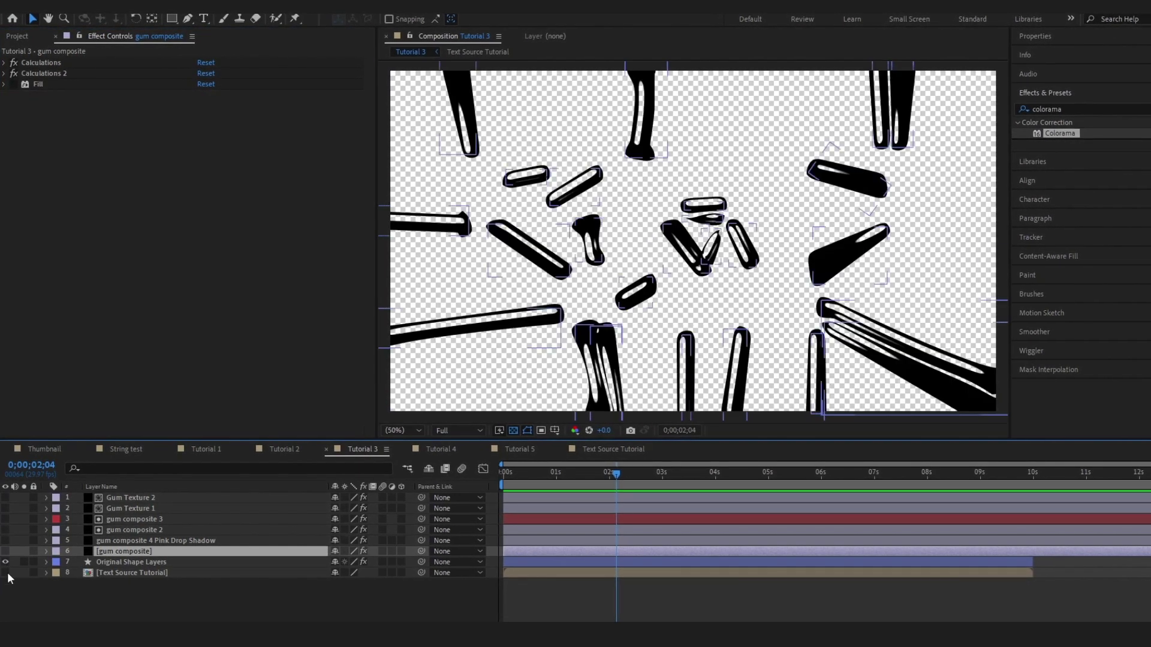
{"action": "left_click", "coordinate": [5, 573]}
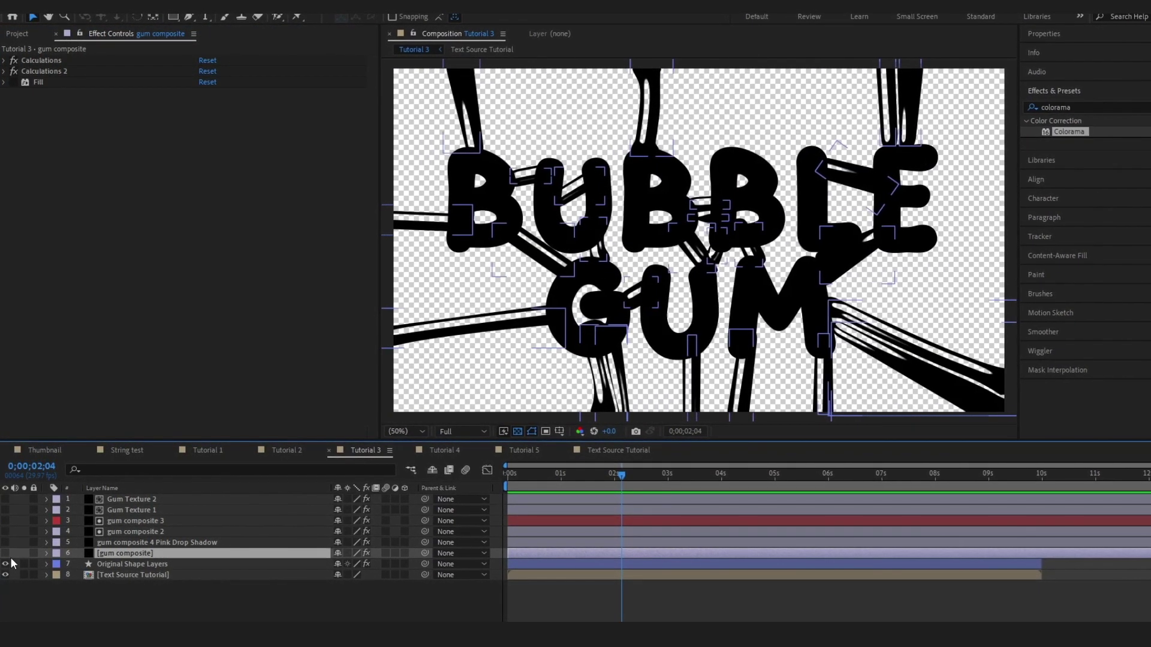
{"action": "left_click", "coordinate": [6, 564]}
{"action": "left_click", "coordinate": [5, 575]}
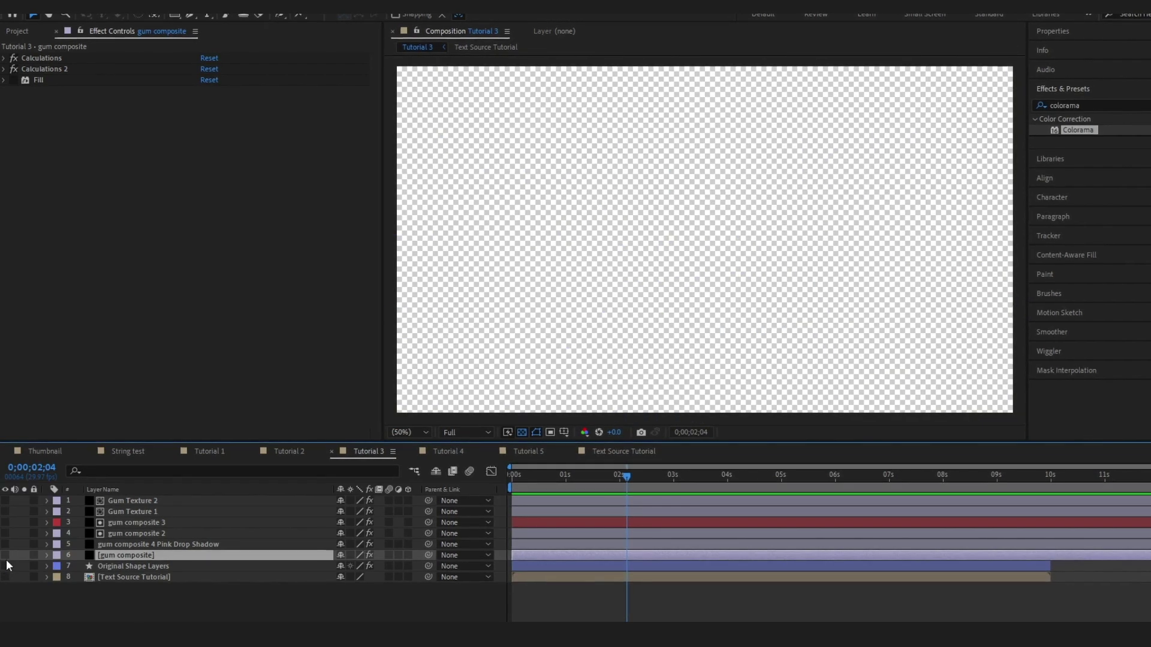
{"action": "left_click", "coordinate": [5, 553]}
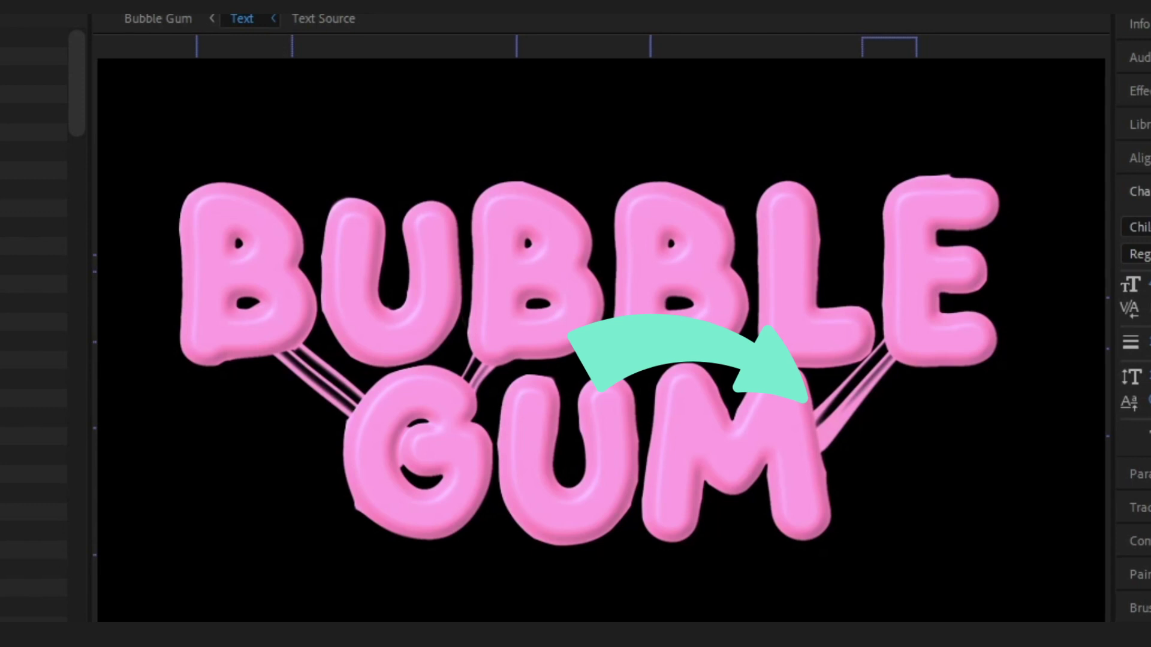
{"action": "left_click", "coordinate": [33, 380]}
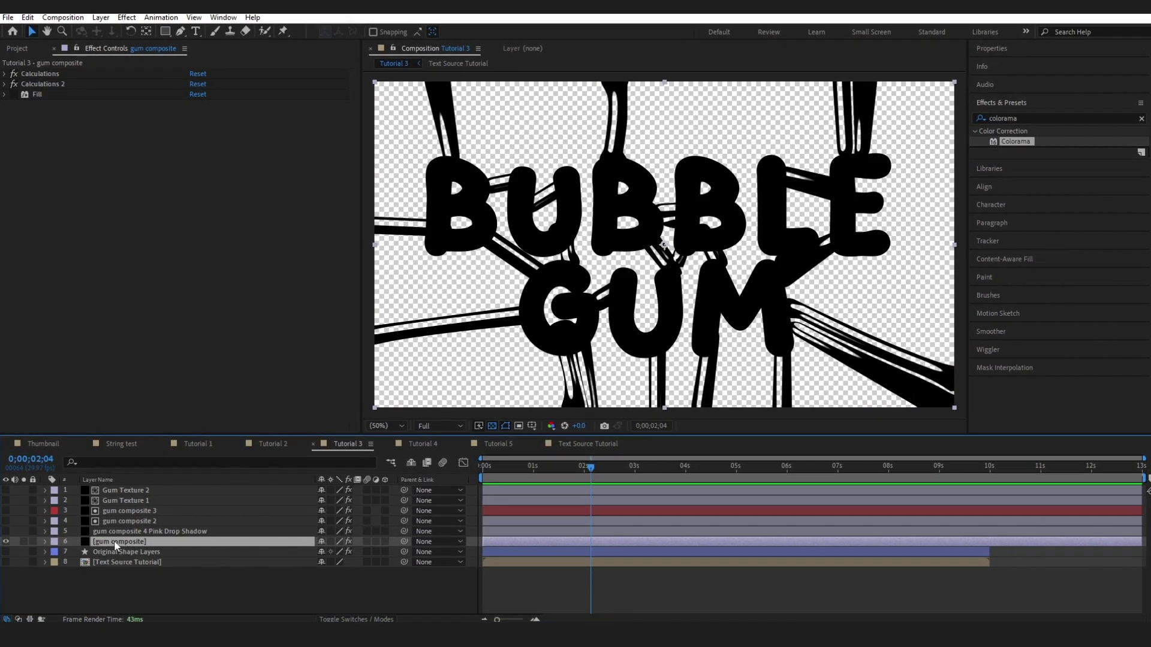
Enable the Fill effect and set its colour to pink FF79CB
{"action": "left_click", "coordinate": [4, 92]}
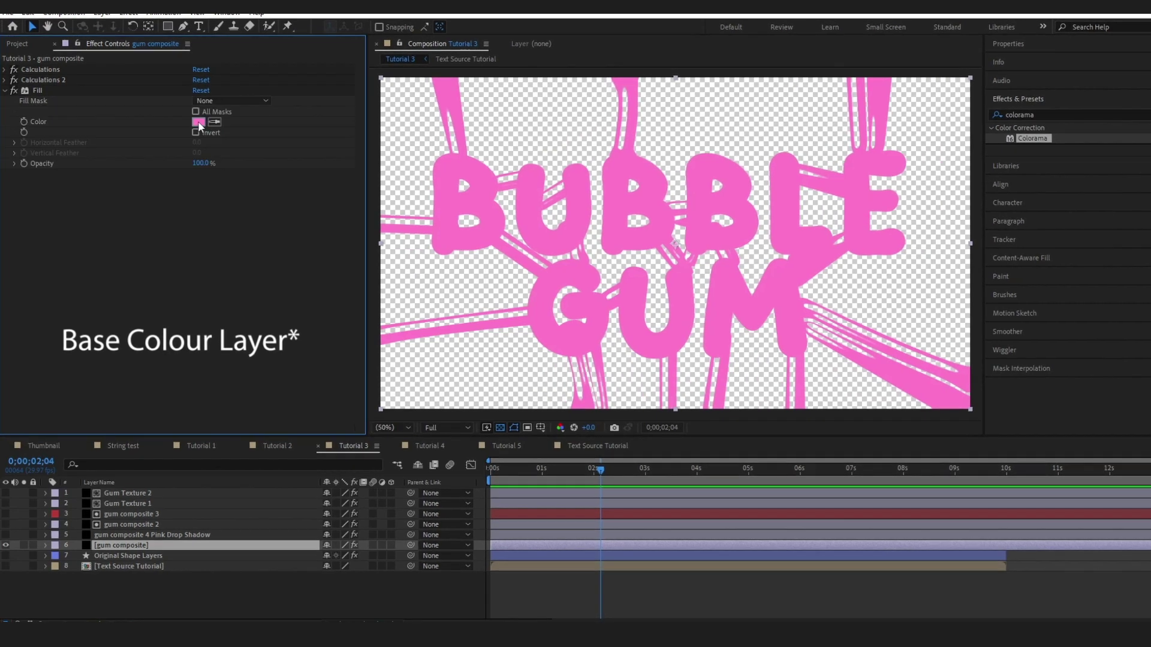
{"action": "left_click", "coordinate": [198, 122]}
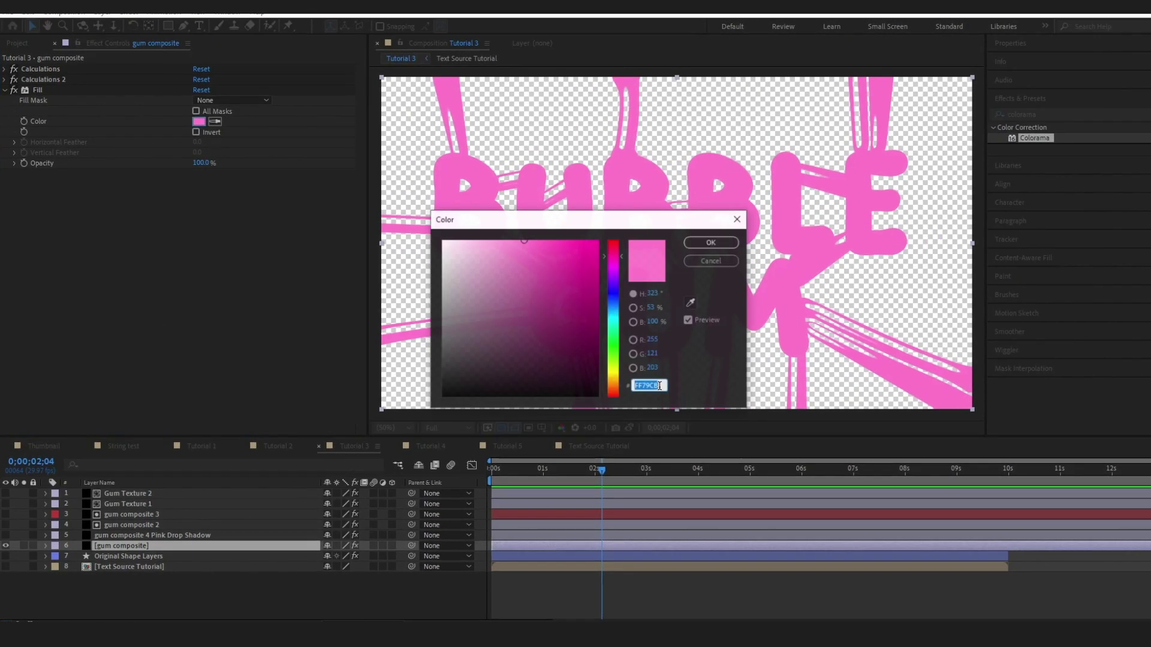
{"action": "left_click", "coordinate": [715, 242]}
{"action": "left_click", "coordinate": [6, 88]}
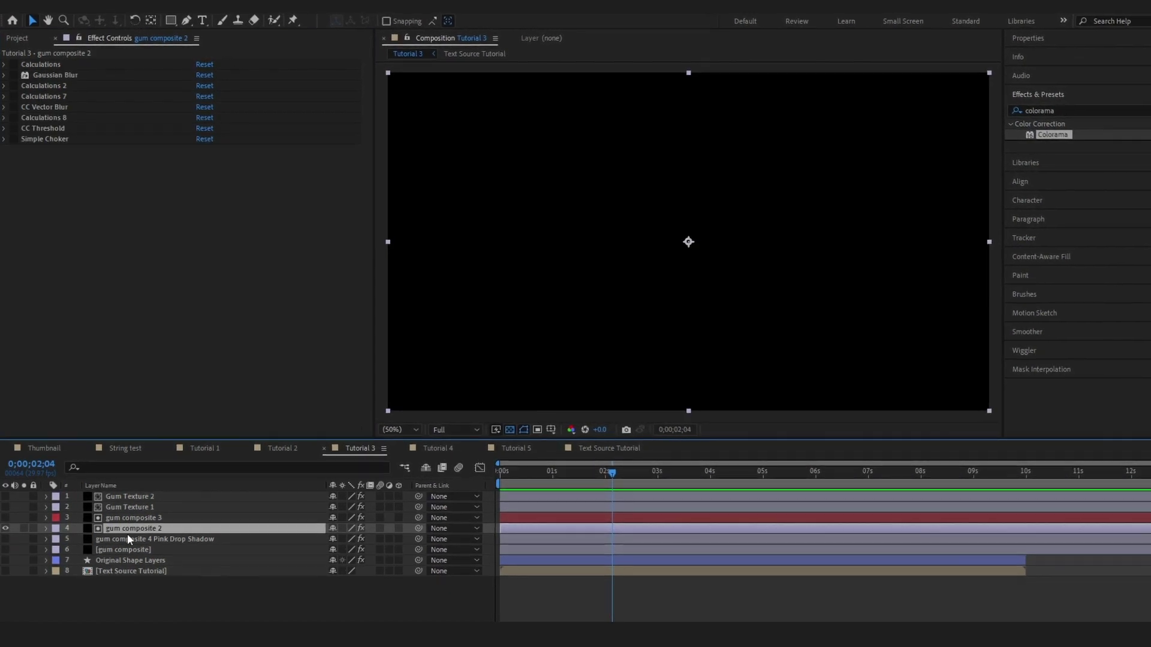
Enable Calculations, Gaussian Blur (40), Calculations 2 and Calculations 7 on gum composite 2
{"action": "left_click", "coordinate": [9, 62]}
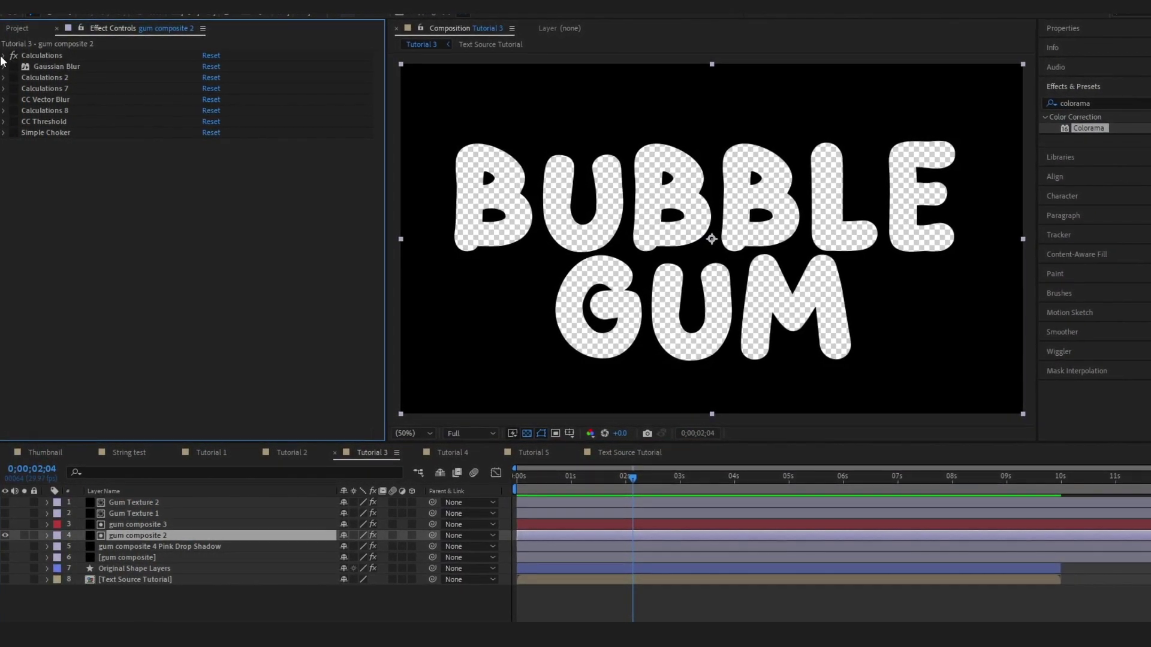
{"action": "left_click", "coordinate": [4, 56]}
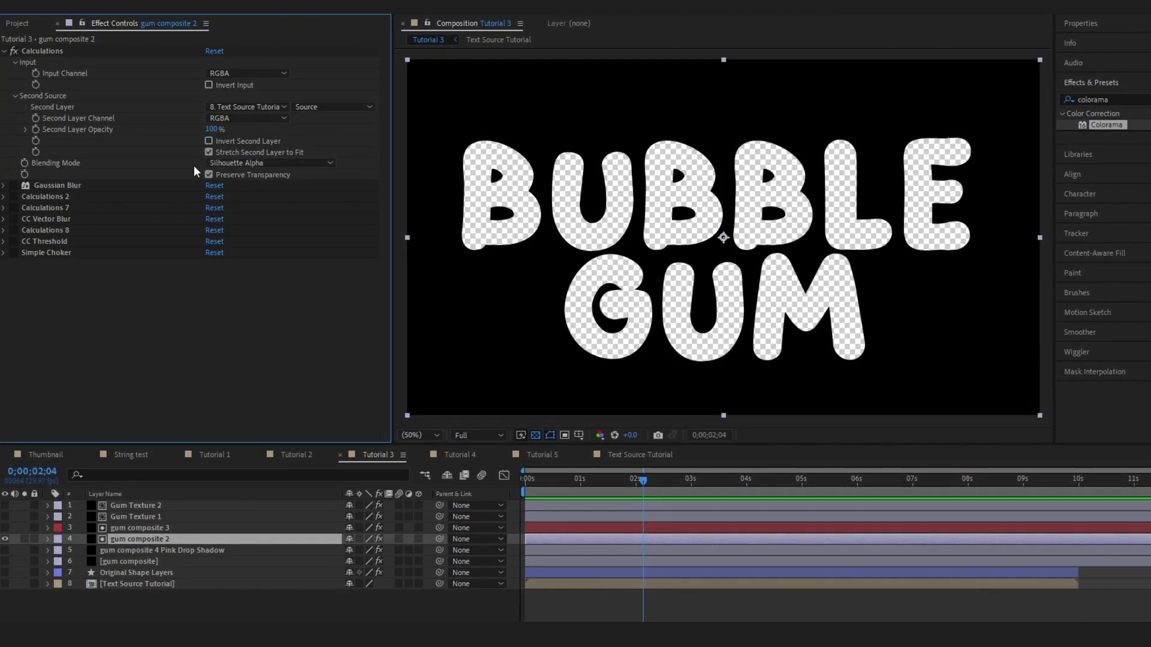
{"action": "left_click", "coordinate": [15, 186]}
{"action": "left_click", "coordinate": [4, 186]}
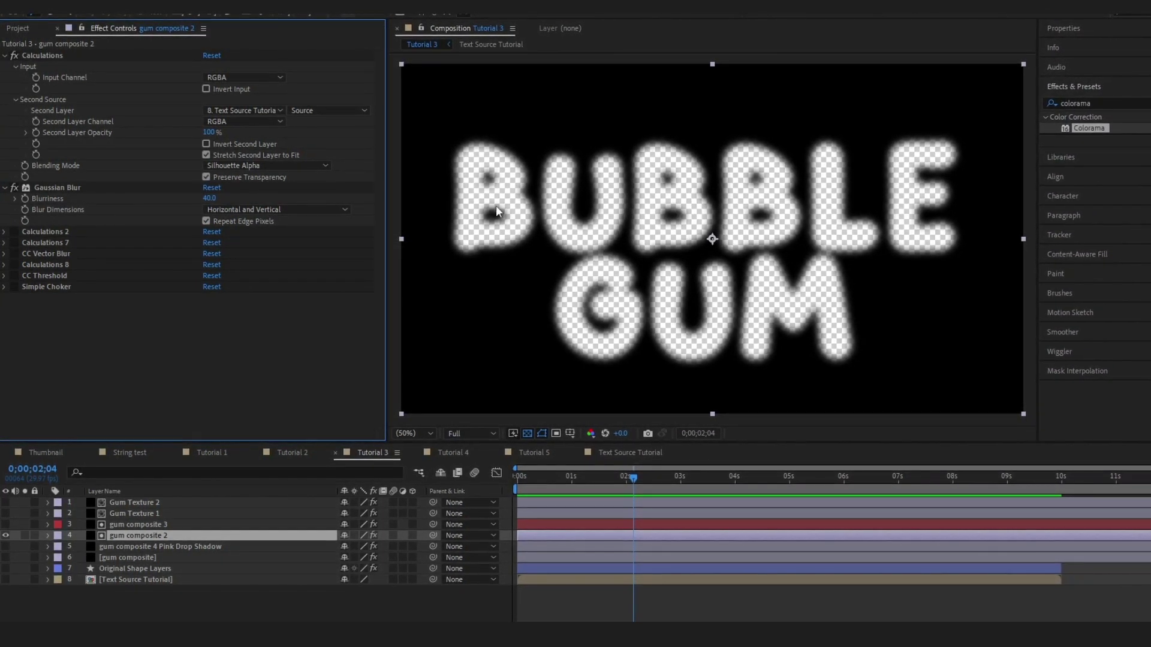
{"action": "left_click", "coordinate": [15, 232]}
{"action": "left_click", "coordinate": [4, 233]}
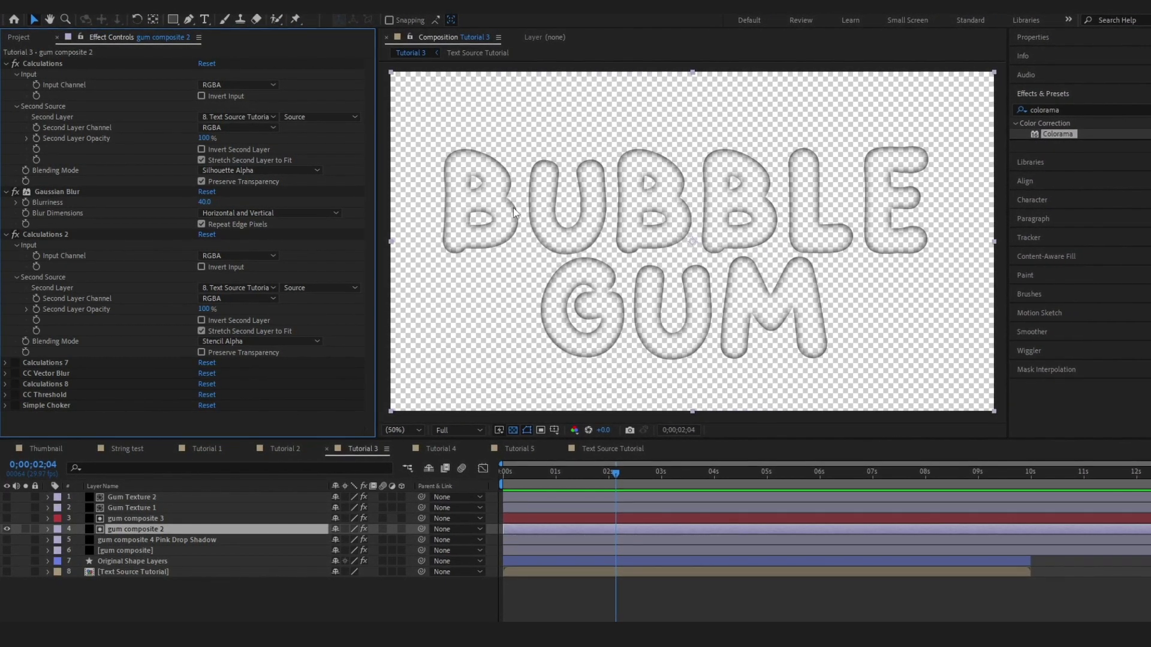
{"action": "left_click", "coordinate": [15, 363]}
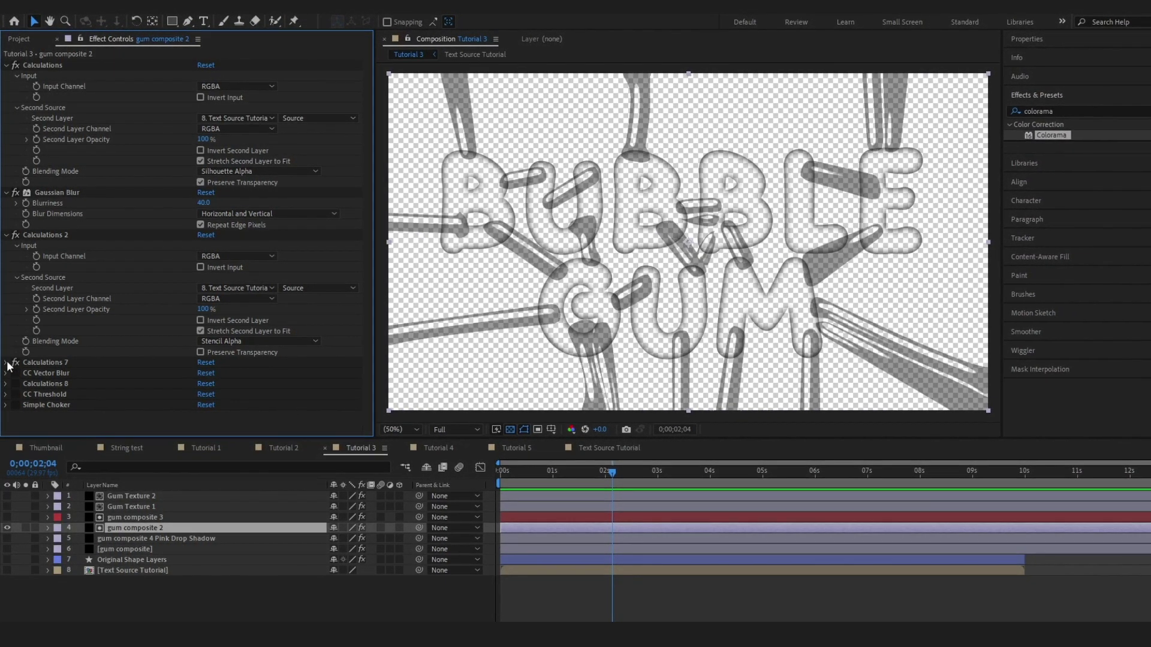
Enable CC Vector Blur on gum composite 2 to smear the matte
{"action": "left_click", "coordinate": [6, 362]}
{"action": "scroll", "coordinate": [292, 314], "scroll_direction": "down", "scroll_amount": 2}
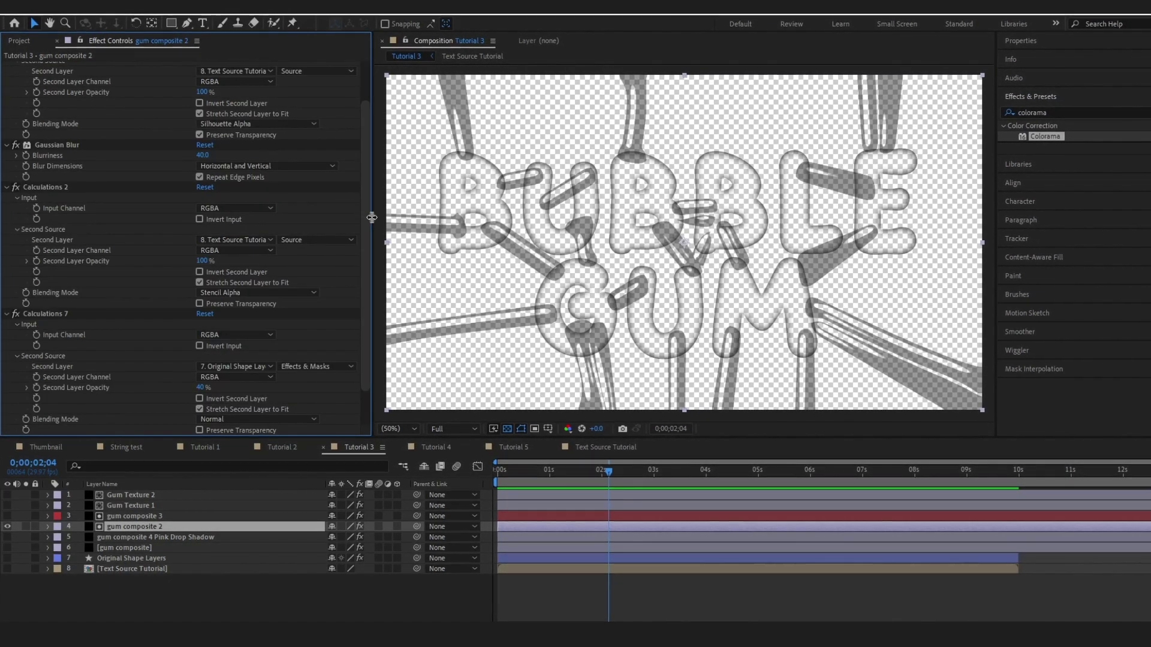
{"action": "scroll", "coordinate": [365, 204], "scroll_direction": "down", "scroll_amount": 2}
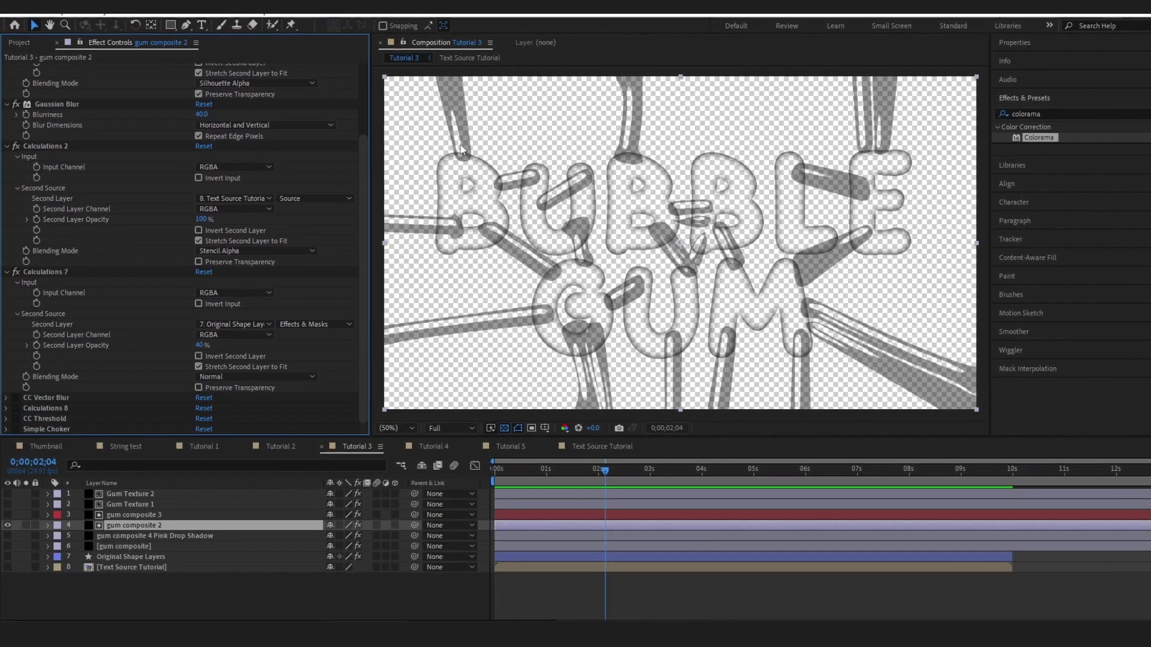
{"action": "left_click", "coordinate": [17, 397]}
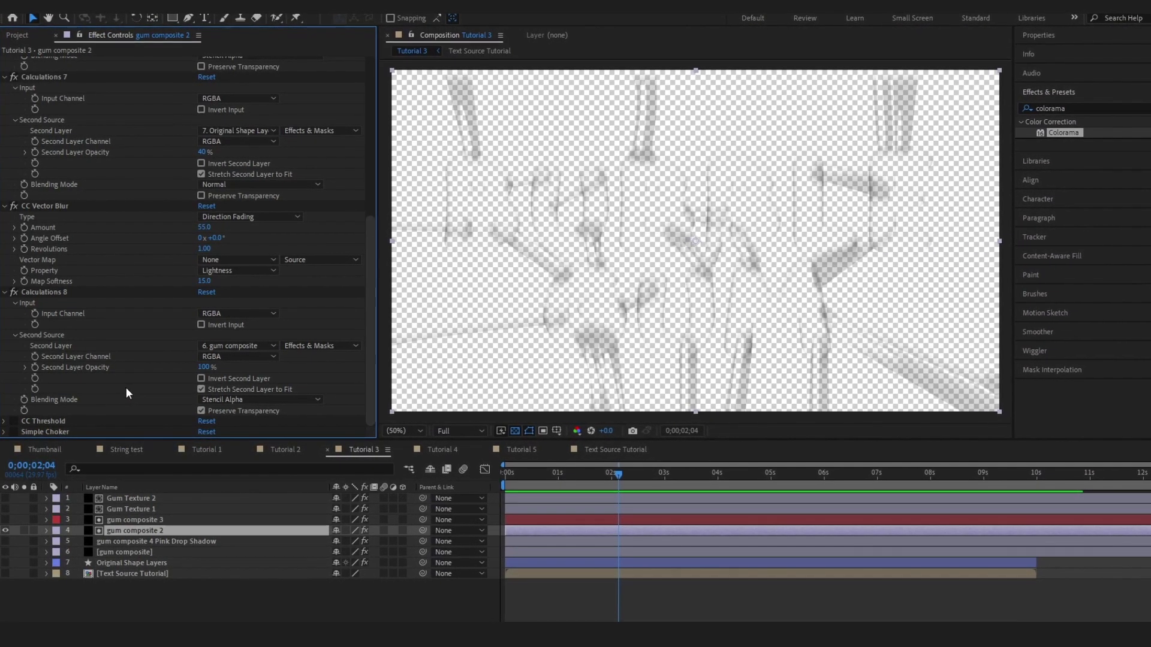
Turn on CC Threshold and Simple Choker, choking the strand matte to about -10
{"action": "left_click", "coordinate": [13, 423]}
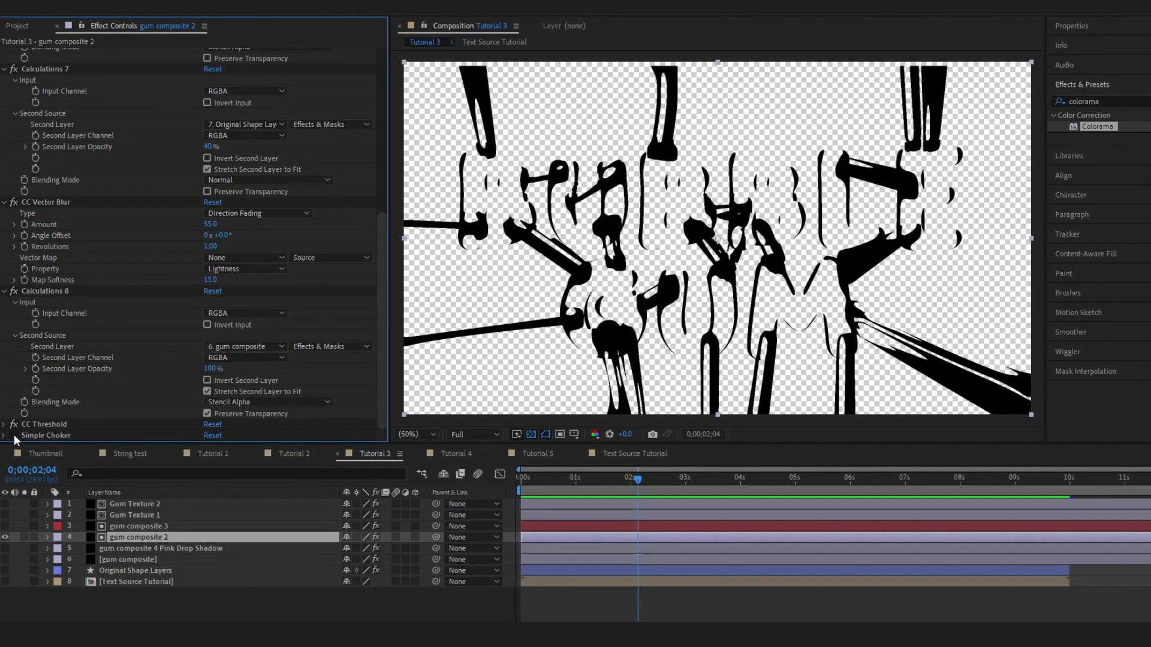
{"action": "left_click", "coordinate": [14, 436]}
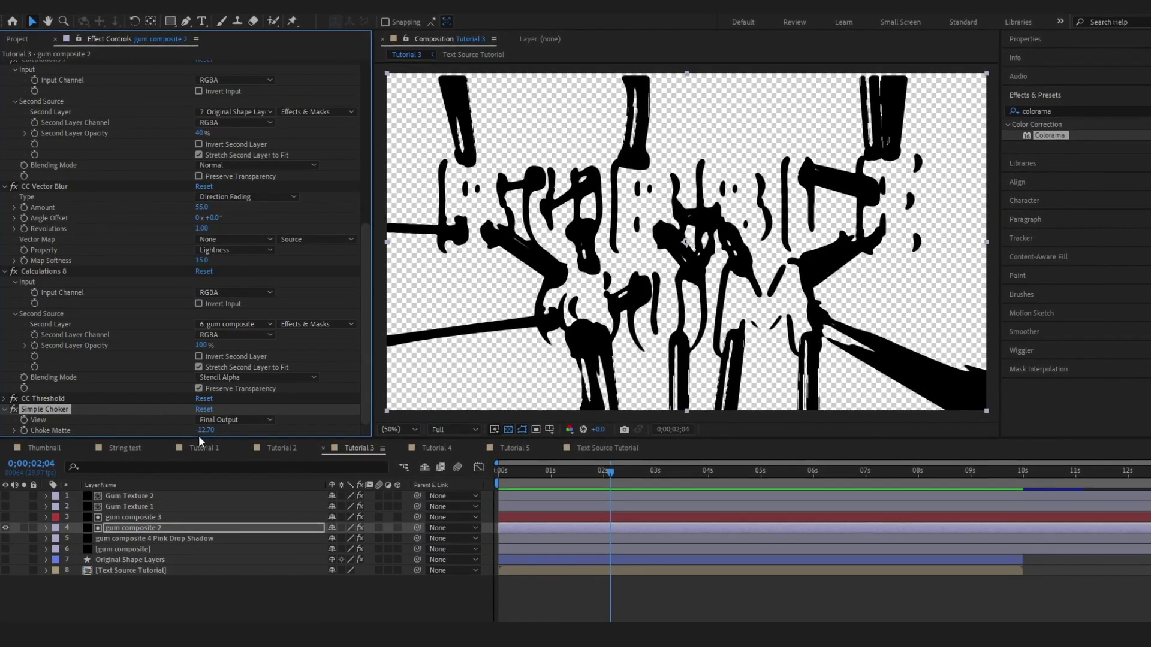
{"action": "left_click_drag", "start_coordinate": [203, 431], "coordinate": [223, 429]}
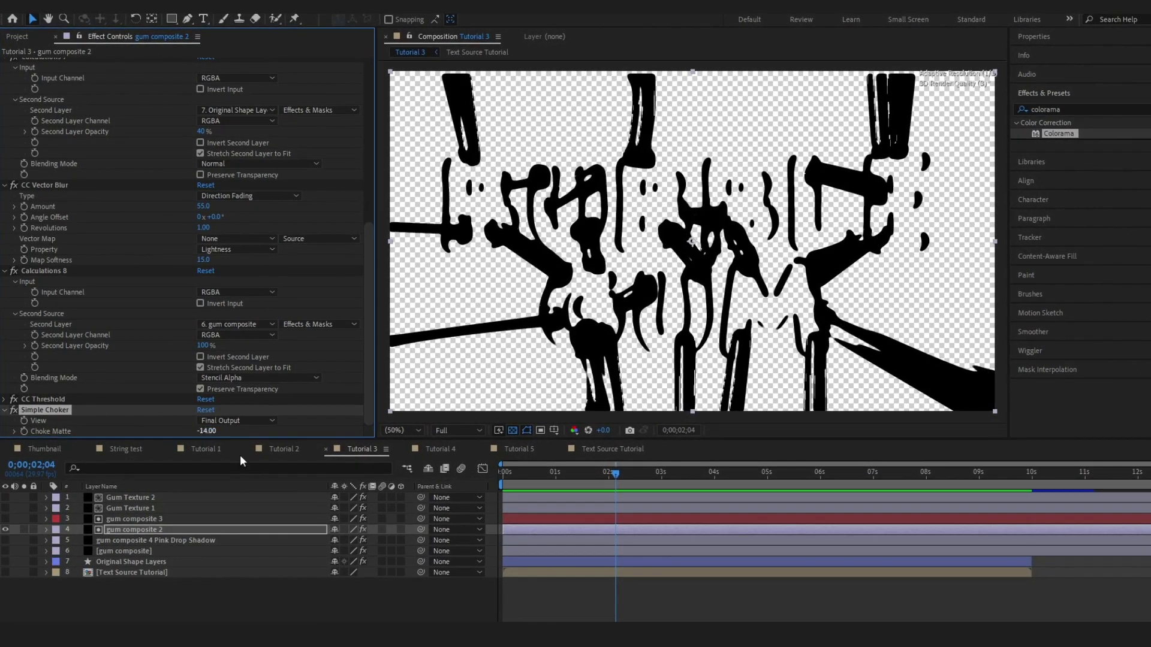
{"action": "key", "text": "ctrl"}
{"action": "left_click", "coordinate": [150, 531]}
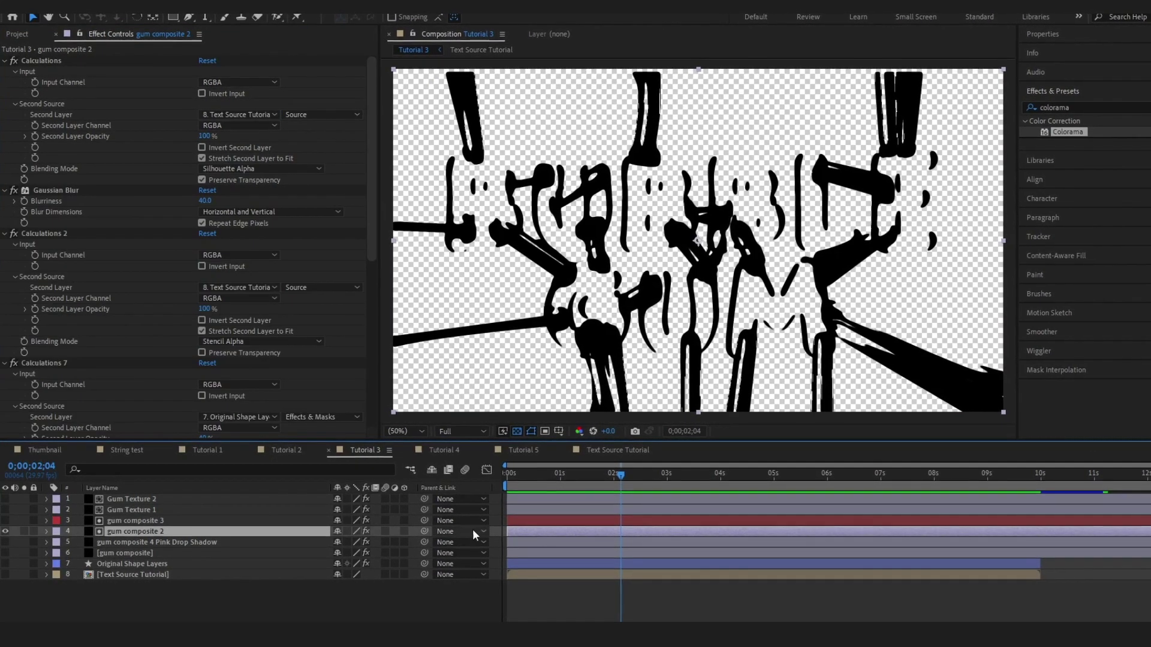
Select gum composite 3, enlarge the viewer, and inspect its Calculations and Calculations 5 effects
{"action": "key", "text": "ctrl+Up"}
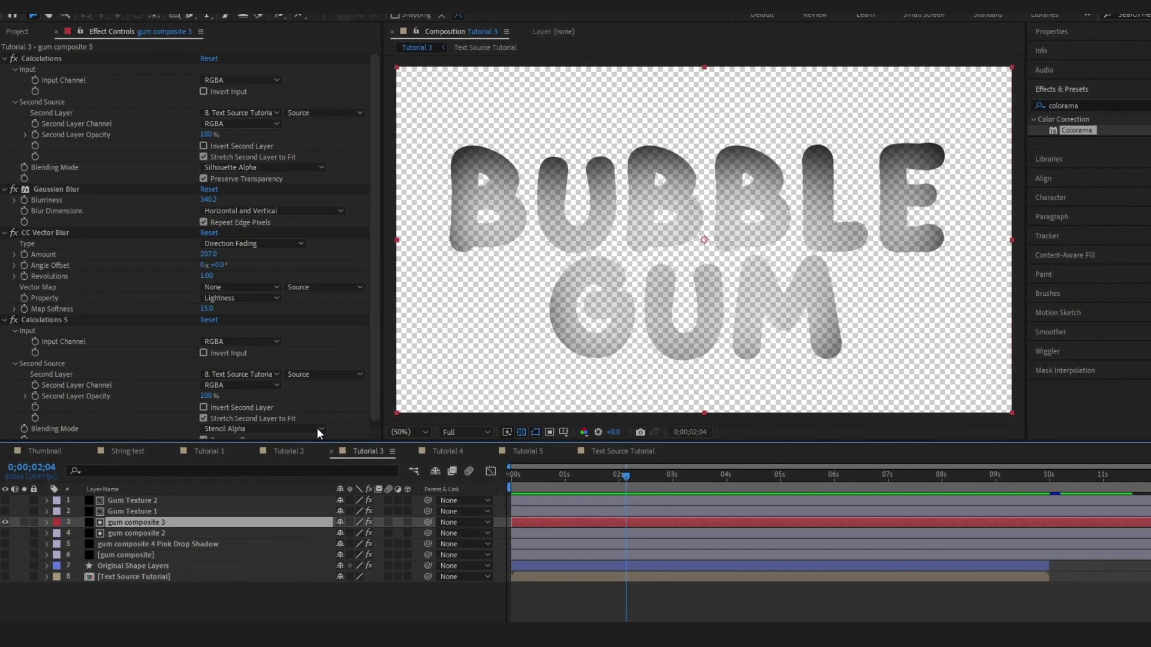
{"action": "left_click_drag", "start_coordinate": [286, 441], "coordinate": [286, 477]}
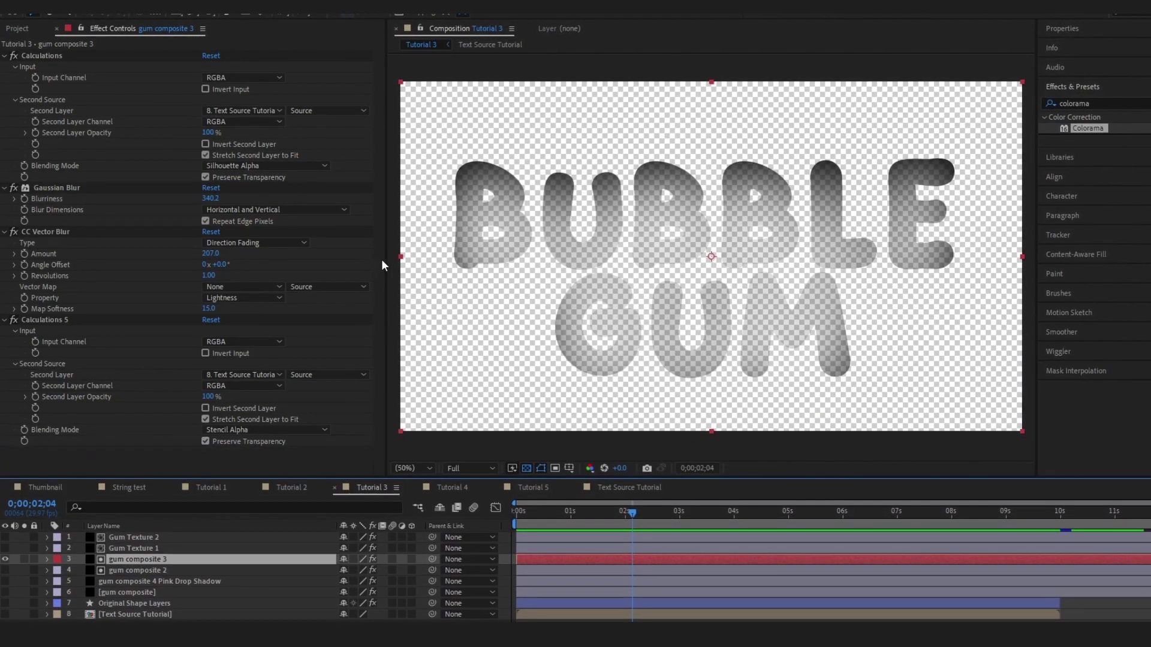
{"action": "left_click", "coordinate": [71, 52]}
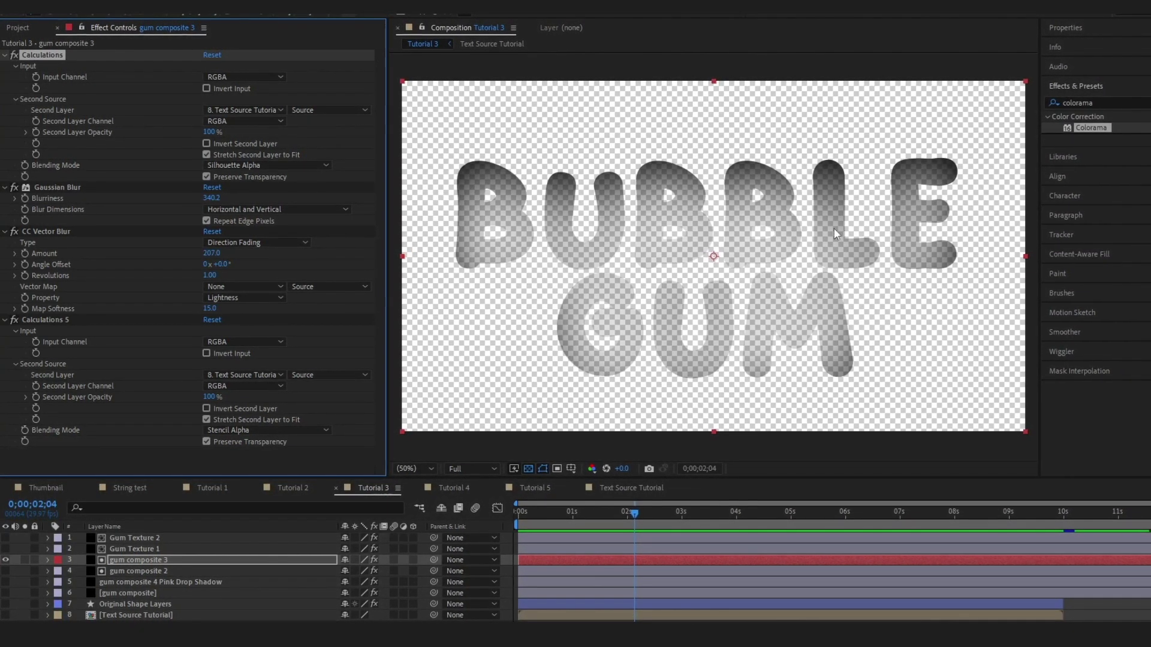
{"action": "left_click", "coordinate": [45, 319]}
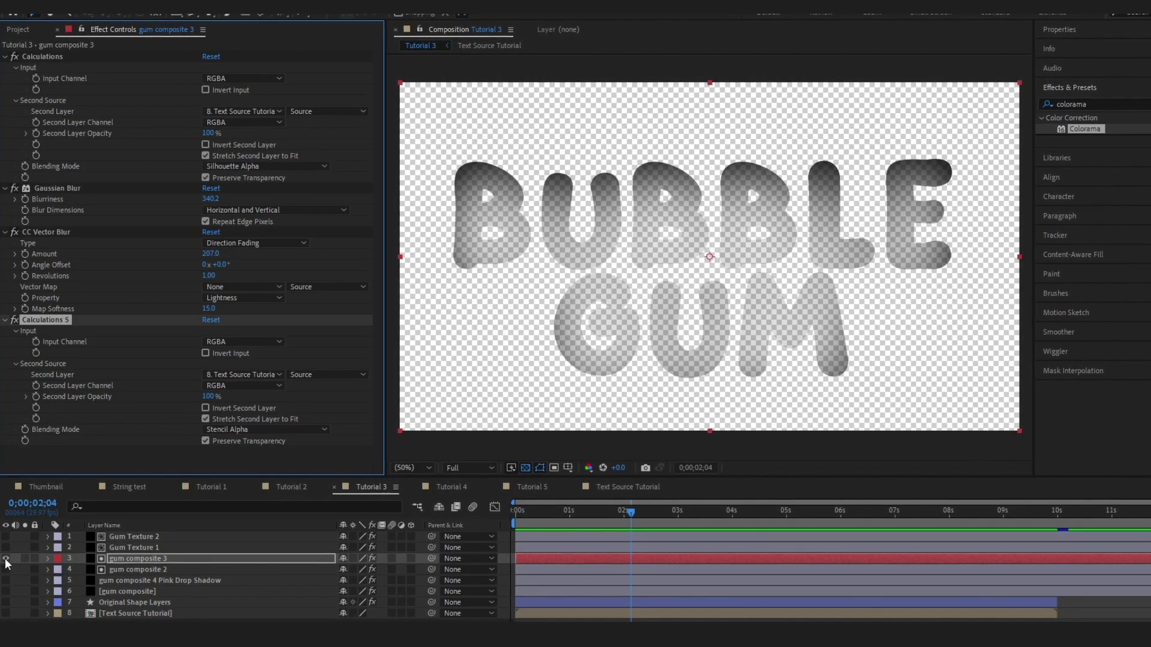
Show the Pink Drop Shadow layer and expand its Calculations 8, CC Threshold and Gaussian Blur 2 effects
{"action": "left_click", "coordinate": [146, 579]}
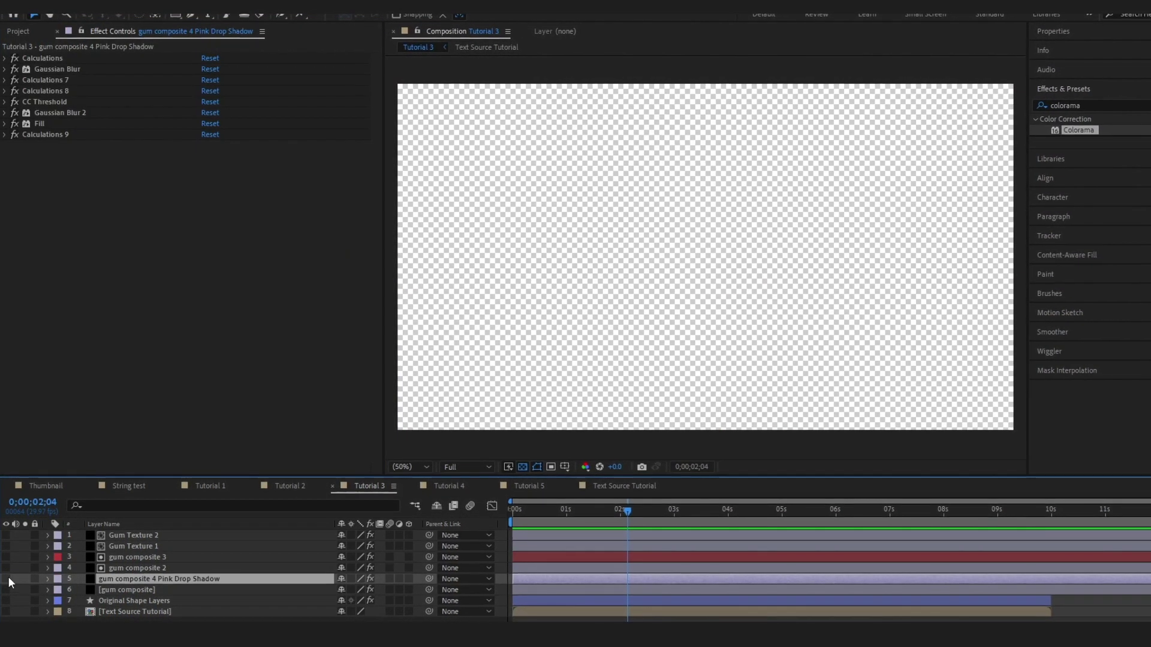
{"action": "left_click", "coordinate": [6, 580]}
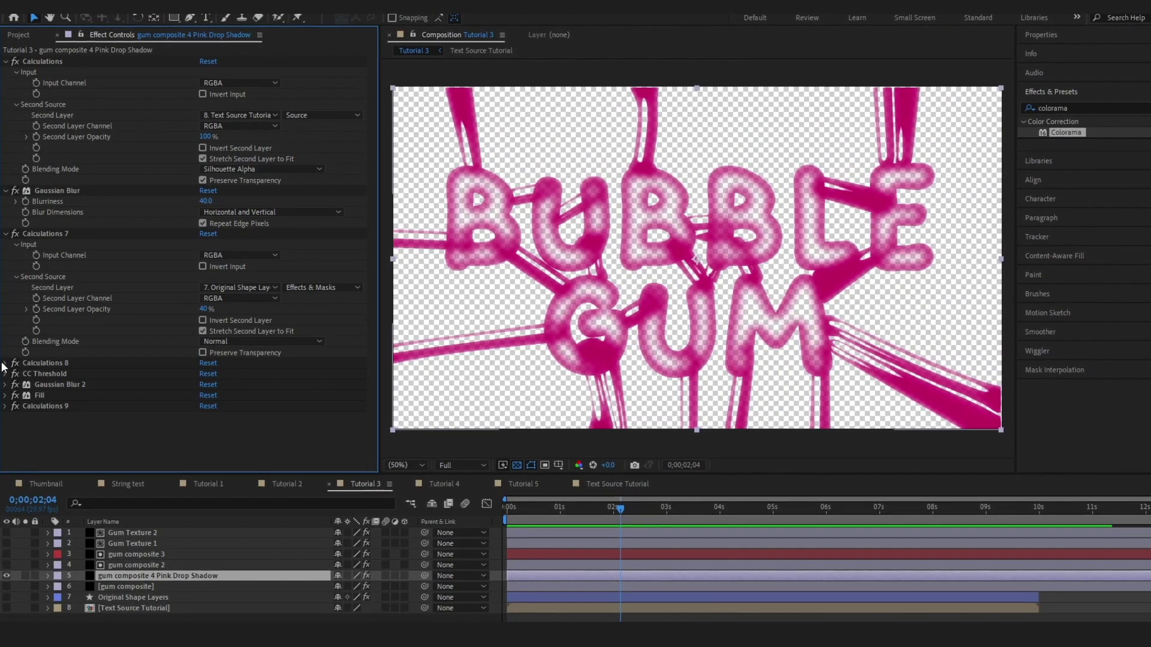
{"action": "left_click", "coordinate": [6, 363]}
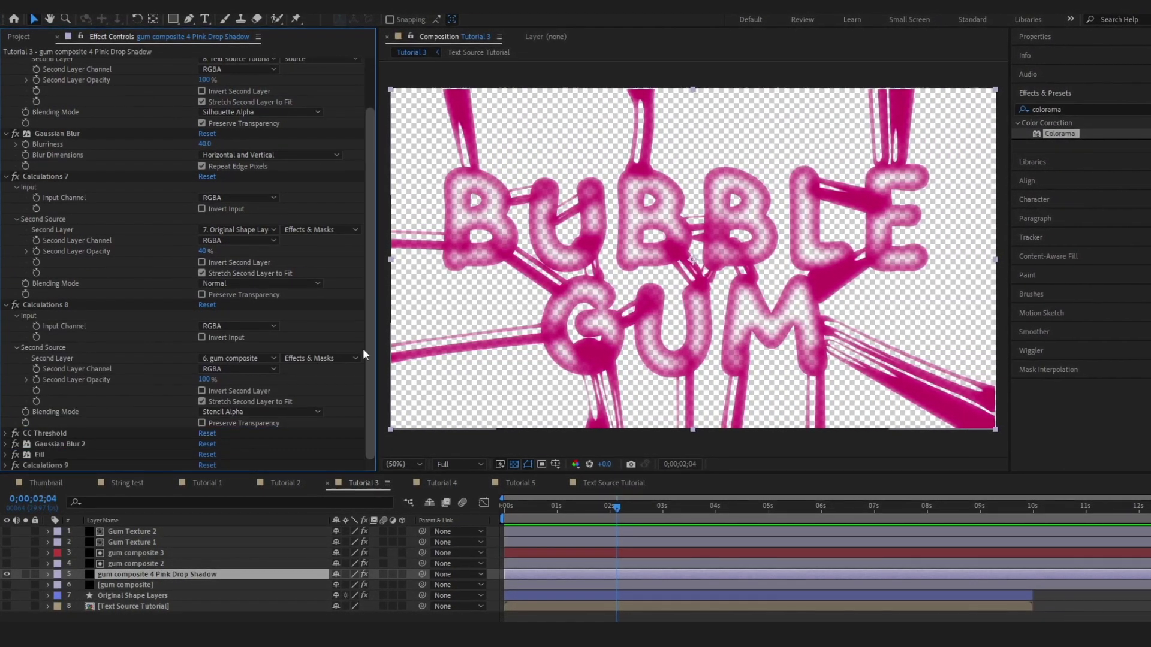
{"action": "scroll", "coordinate": [362, 347], "scroll_direction": "down", "scroll_amount": 2}
{"action": "left_click", "coordinate": [5, 433]}
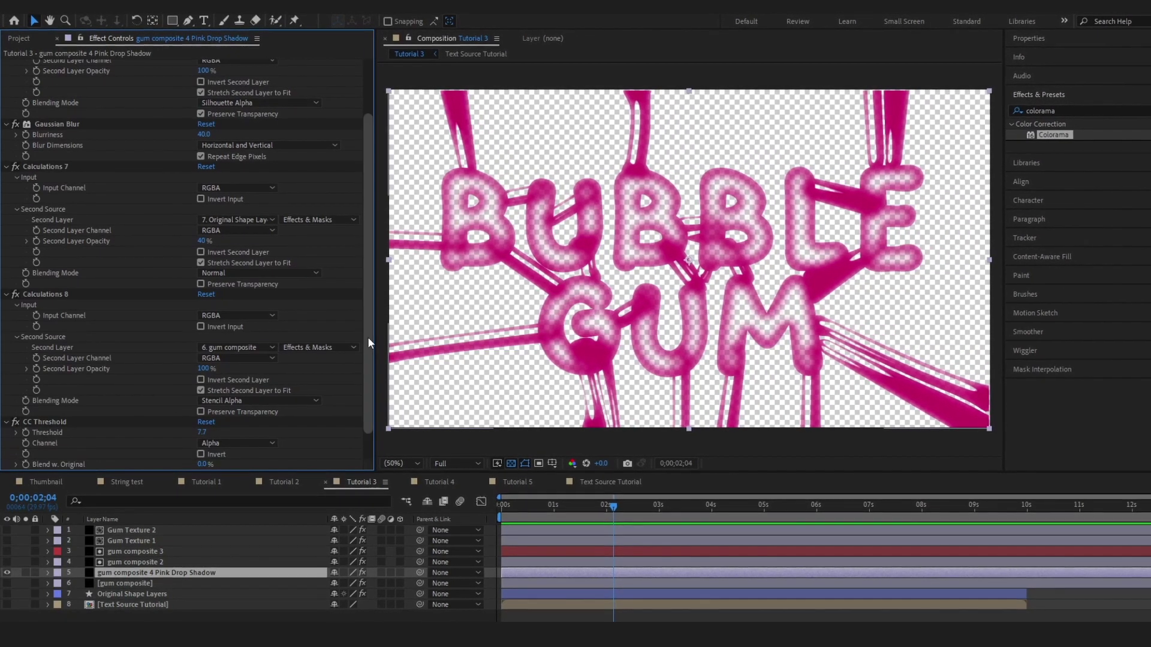
{"action": "scroll", "coordinate": [5, 444], "scroll_direction": "down", "scroll_amount": 2}
{"action": "left_click", "coordinate": [5, 443]}
Expand the Fill and Calculations 9 effects and bring up the Fill Color picker
{"action": "scroll", "coordinate": [362, 393], "scroll_direction": "down", "scroll_amount": 1}
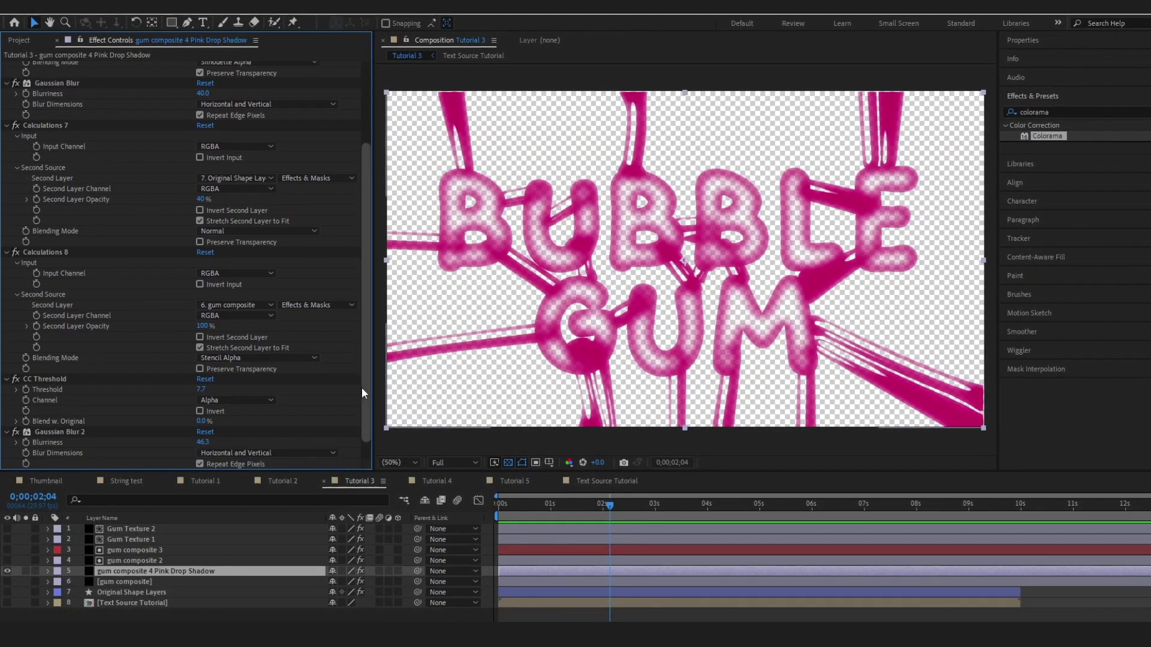
{"action": "scroll", "coordinate": [367, 361], "scroll_direction": "down", "scroll_amount": 1}
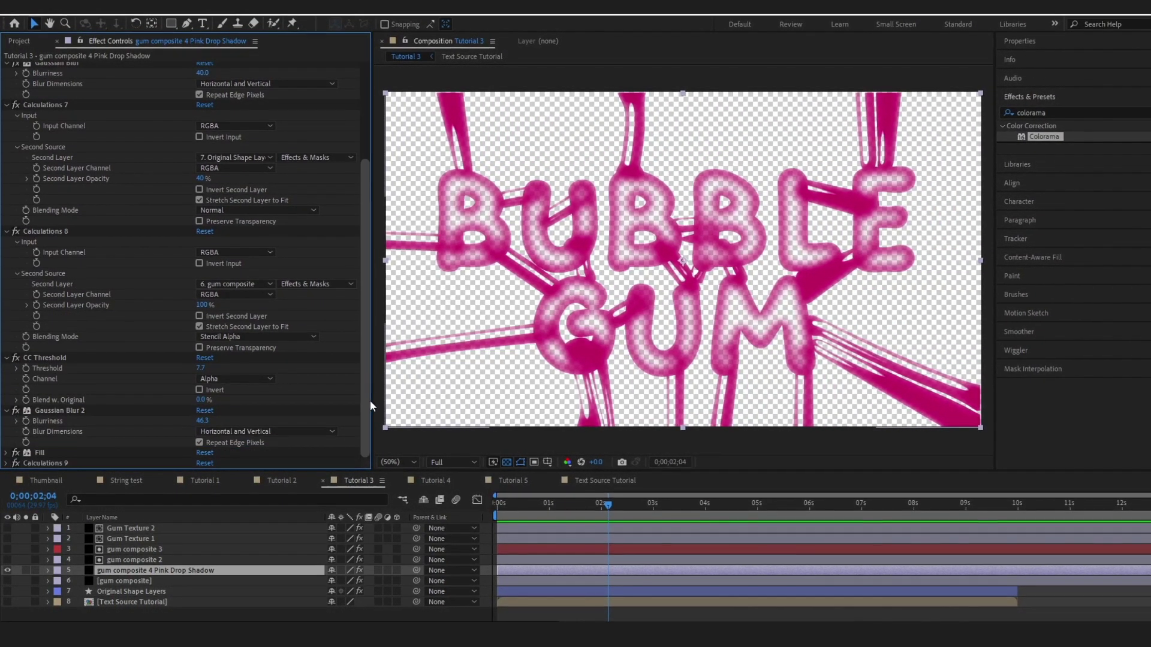
{"action": "left_click", "coordinate": [6, 452]}
{"action": "scroll", "coordinate": [364, 385], "scroll_direction": "down", "scroll_amount": 3}
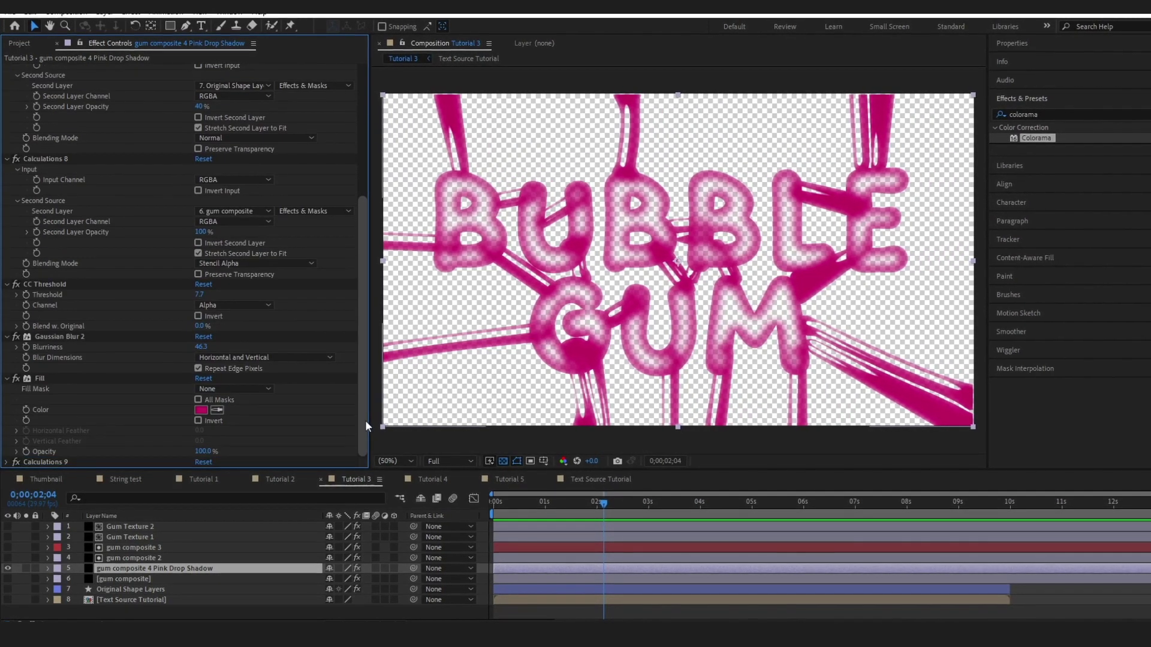
{"action": "left_click", "coordinate": [6, 461]}
{"action": "scroll", "coordinate": [256, 394], "scroll_direction": "down", "scroll_amount": 5}
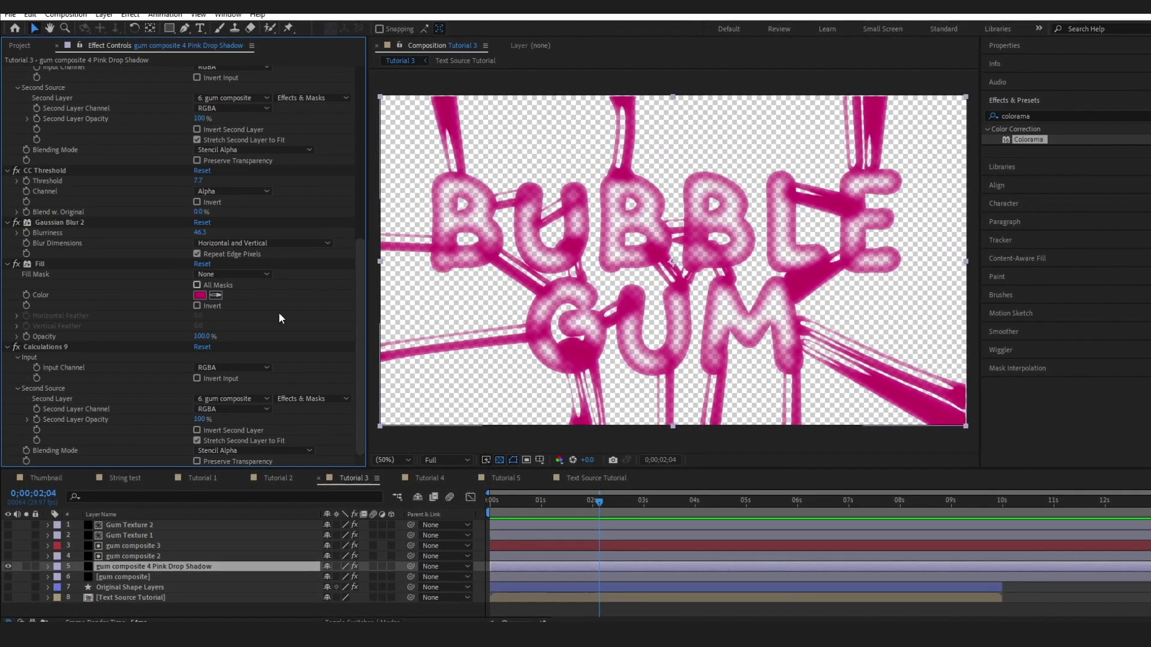
{"action": "left_click", "coordinate": [199, 295]}
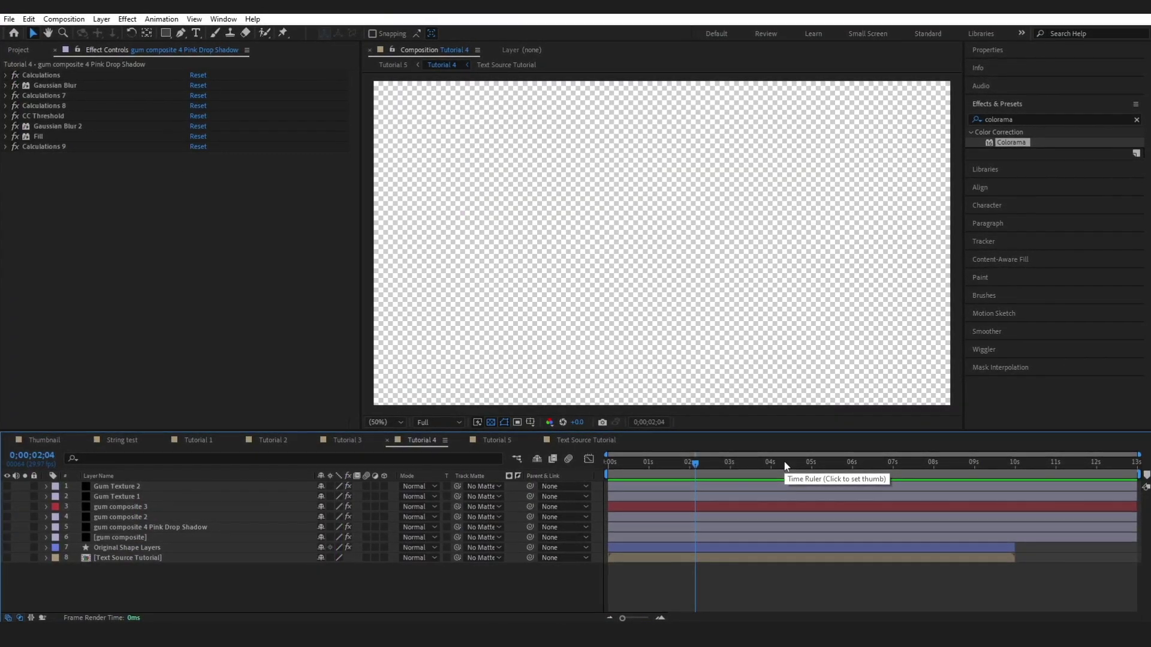
Show the gum composite, drop shadow and Gum Texture 1, matting Gum Texture 1 to gum composite 3
{"action": "left_click", "coordinate": [123, 540]}
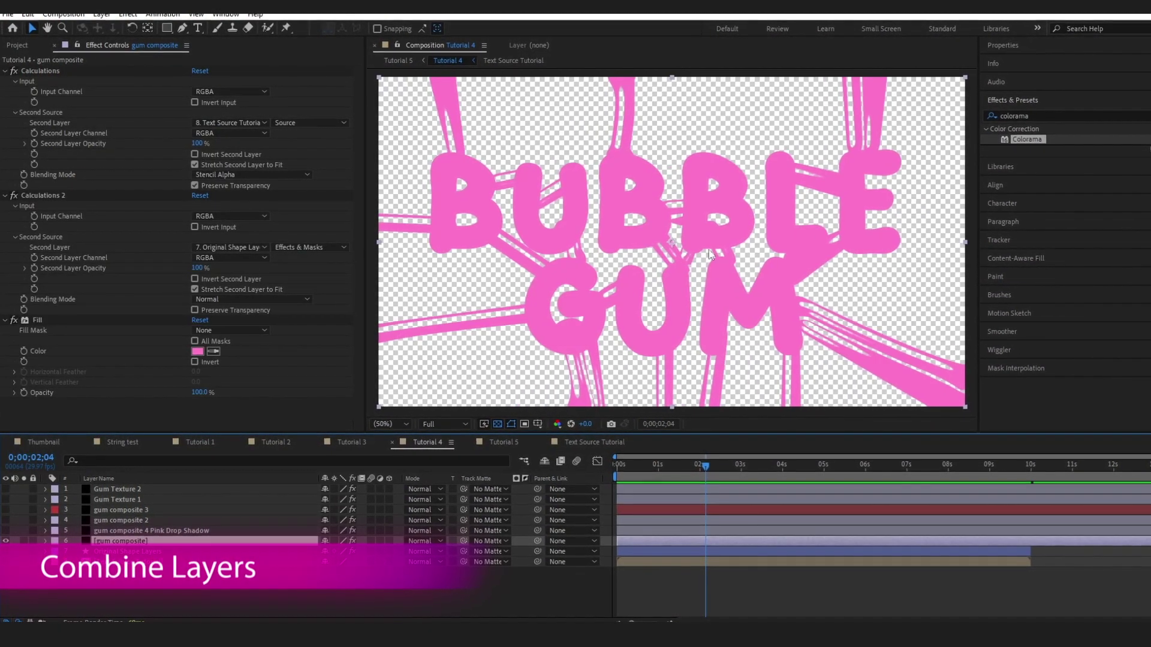
{"action": "left_click", "coordinate": [6, 532]}
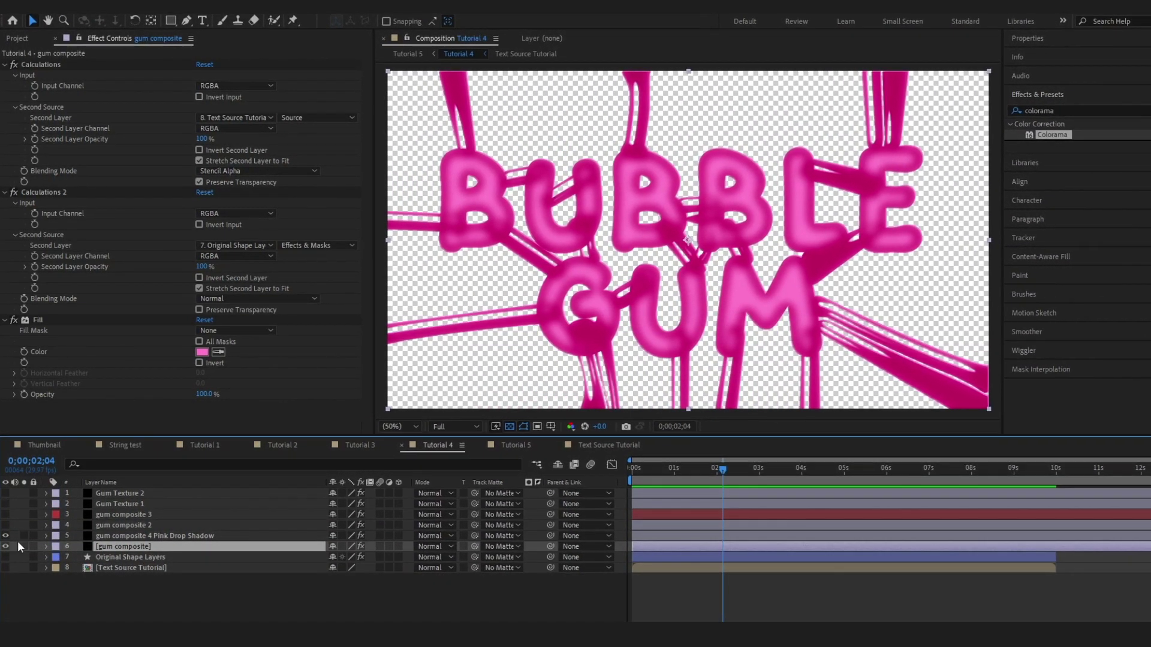
{"action": "left_click", "coordinate": [6, 505]}
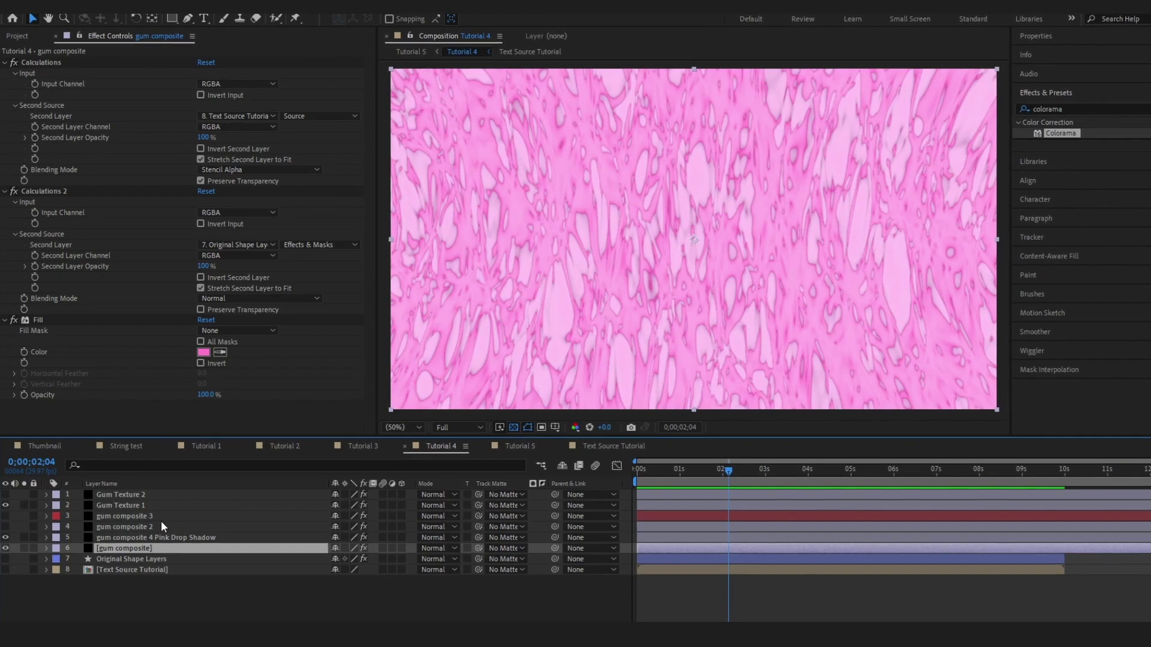
{"action": "left_click", "coordinate": [142, 505]}
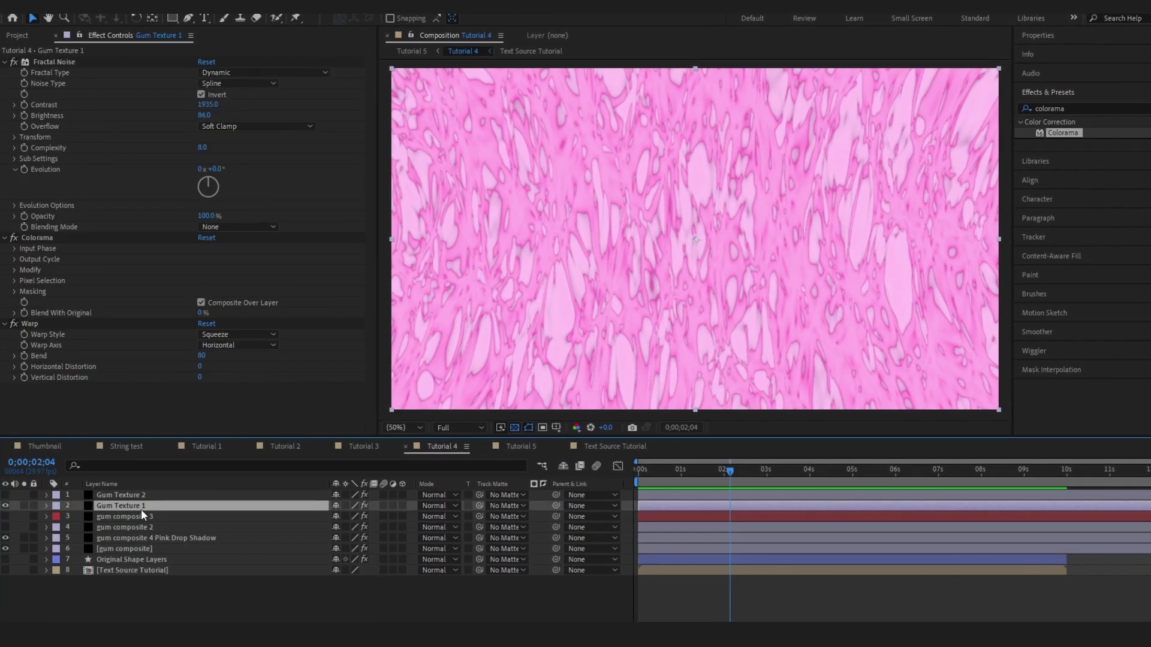
{"action": "left_click", "coordinate": [508, 509]}
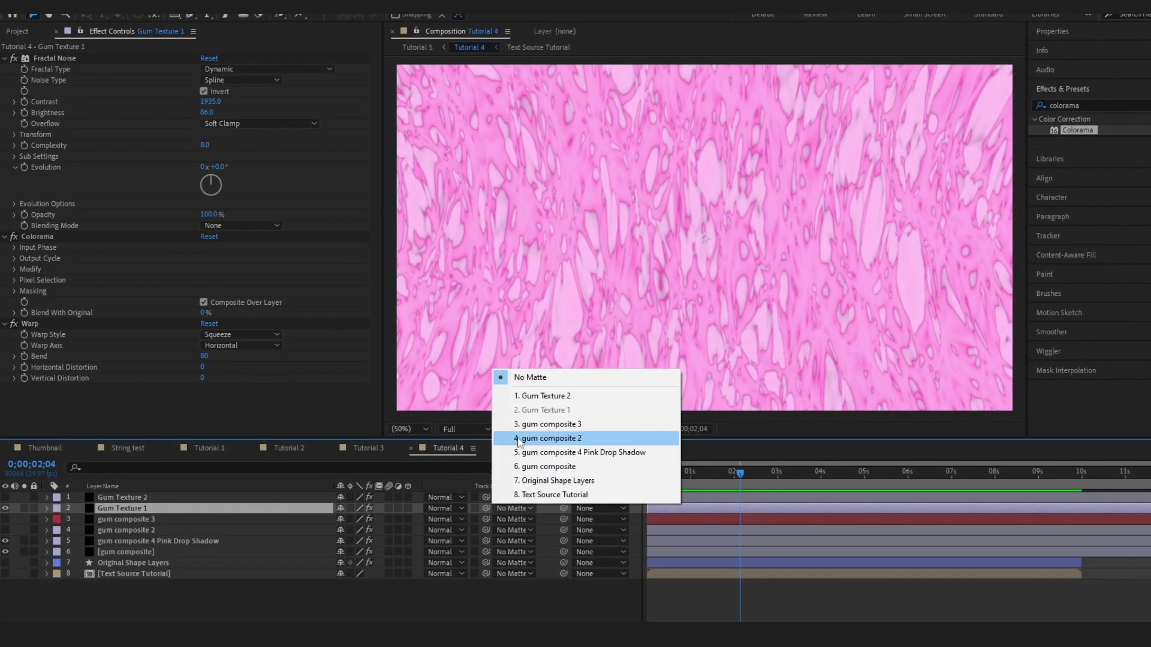
{"action": "left_click", "coordinate": [546, 423]}
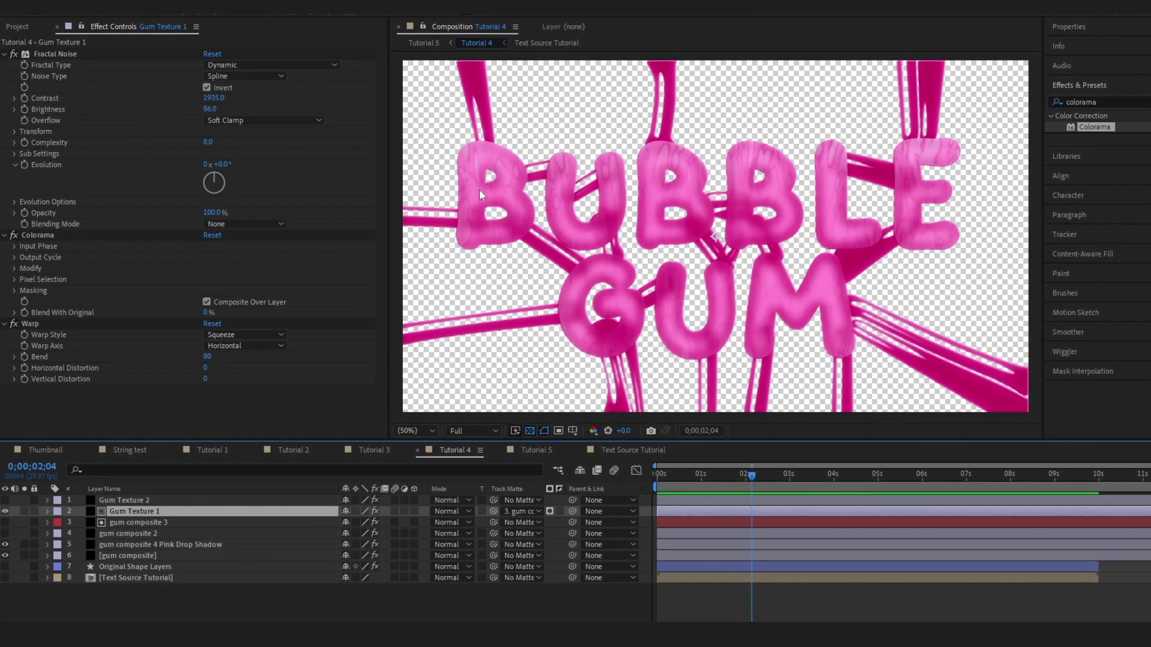
Show and select Gum Texture 2 and bring up its Track Matte choices
{"action": "left_click", "coordinate": [4, 501]}
{"action": "left_click", "coordinate": [142, 501]}
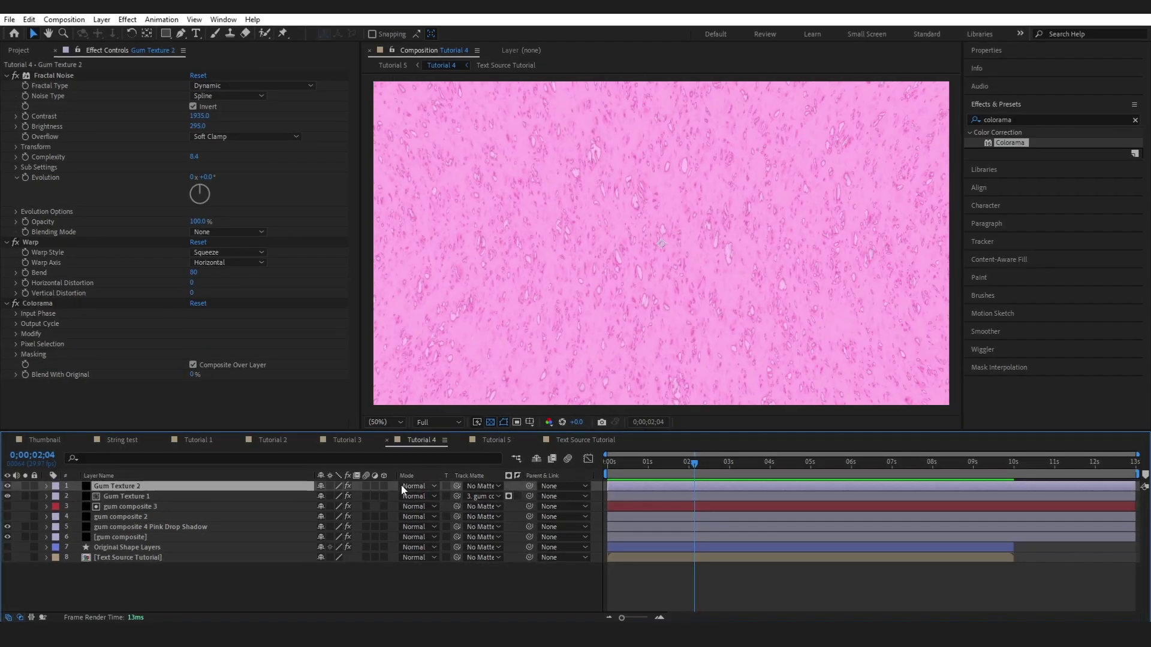
{"action": "left_click", "coordinate": [480, 486]}
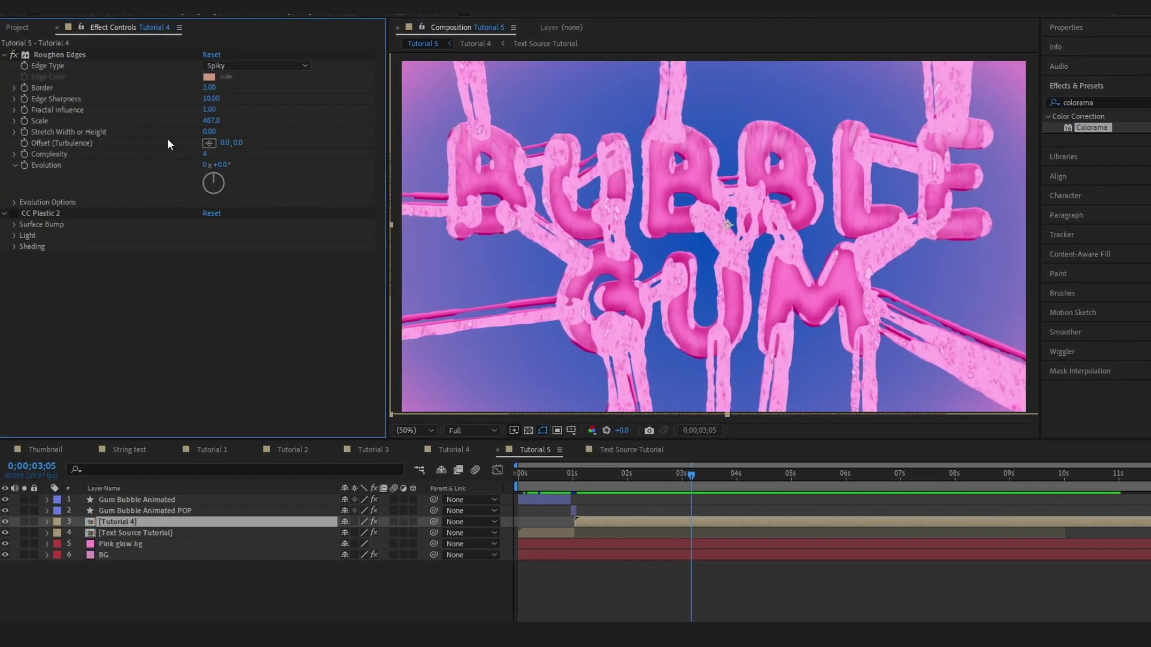
Try a wider Roughen Edges border on the gum letters, then undo it back to 3.00
{"action": "left_click_drag", "start_coordinate": [211, 87], "coordinate": [277, 84]}
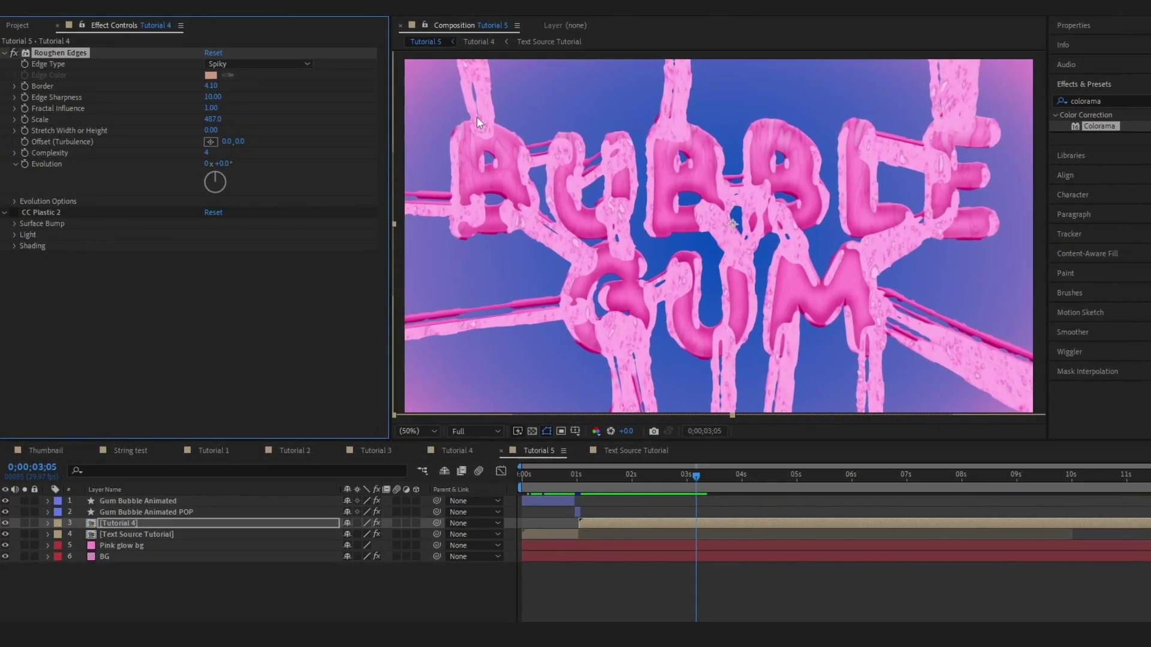
{"action": "key", "text": "ctrl+z"}
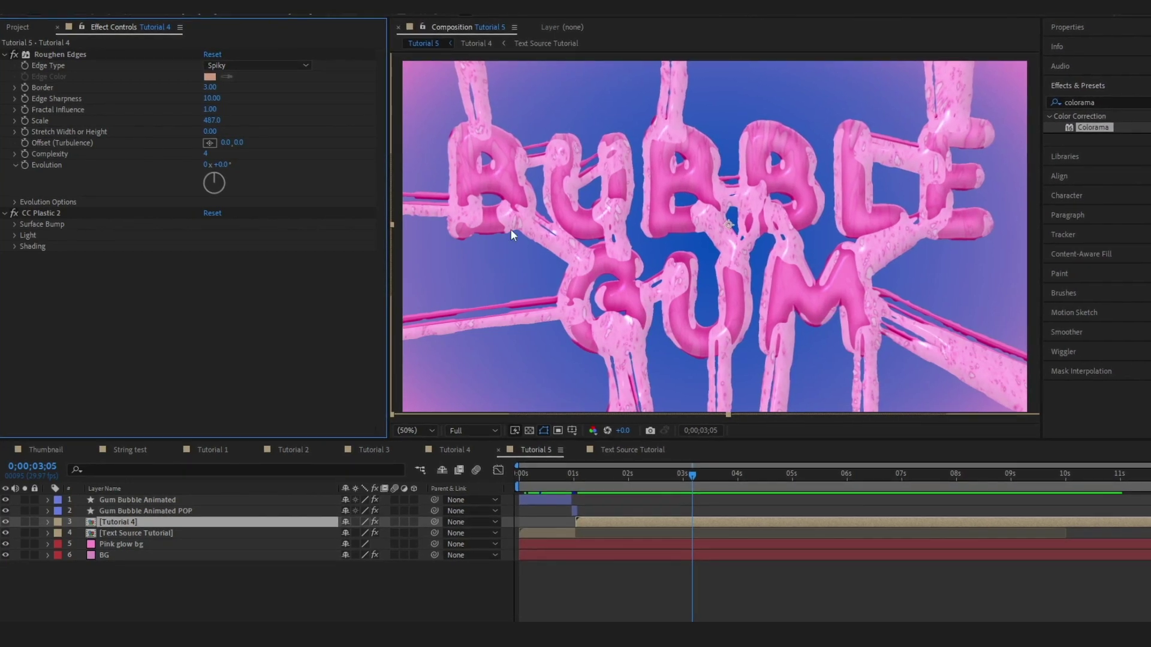